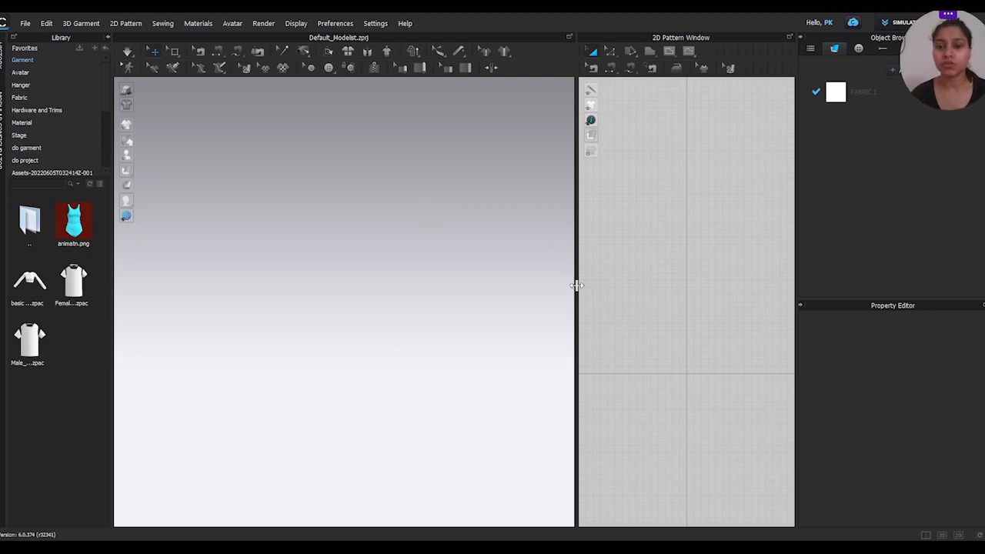
Widen the 2D pattern window to match the 3D window, and preview the 3D-only and 2D-only layouts before restoring the split layout.
{"action": "left_click_drag", "start_coordinate": [517, 273], "coordinate": [460, 274]}
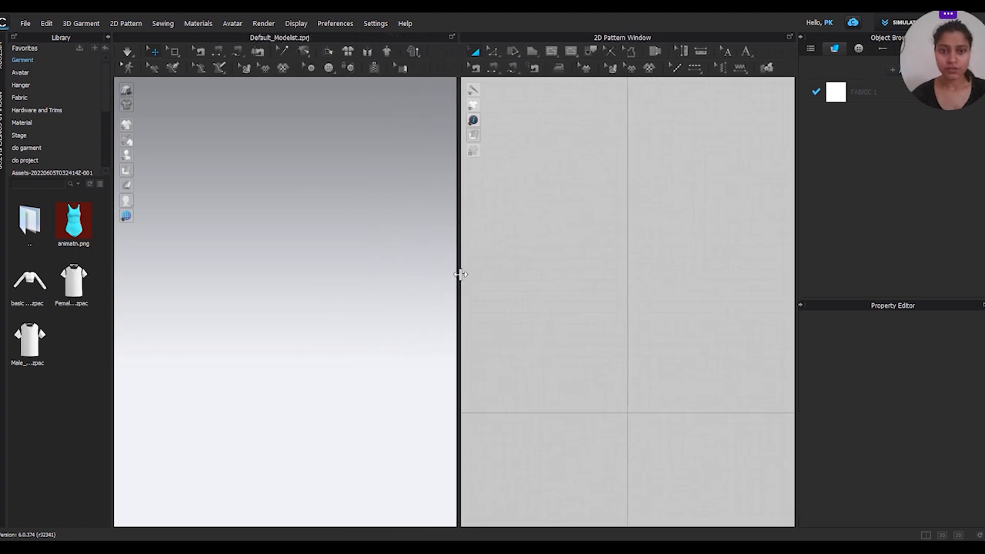
{"action": "left_click", "coordinate": [942, 535]}
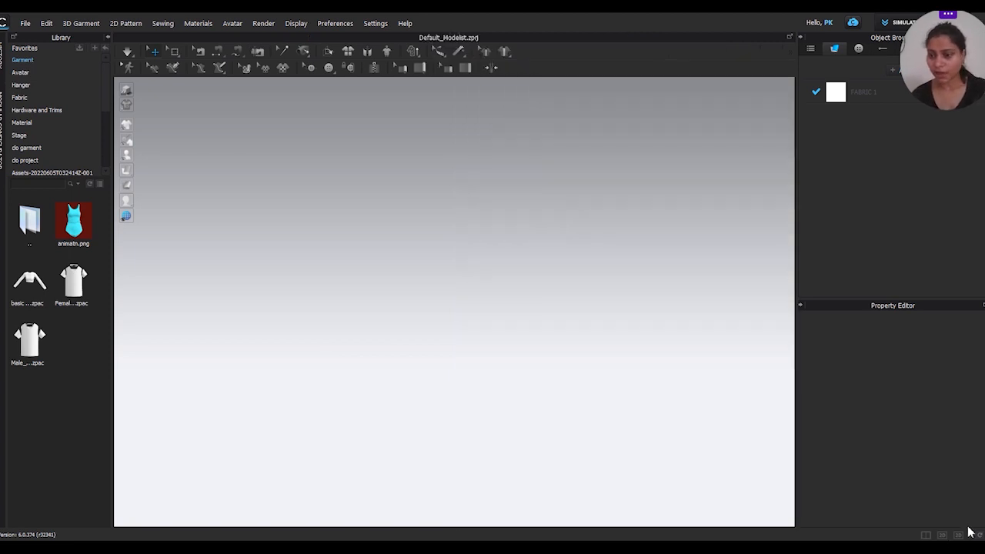
{"action": "left_click", "coordinate": [958, 535]}
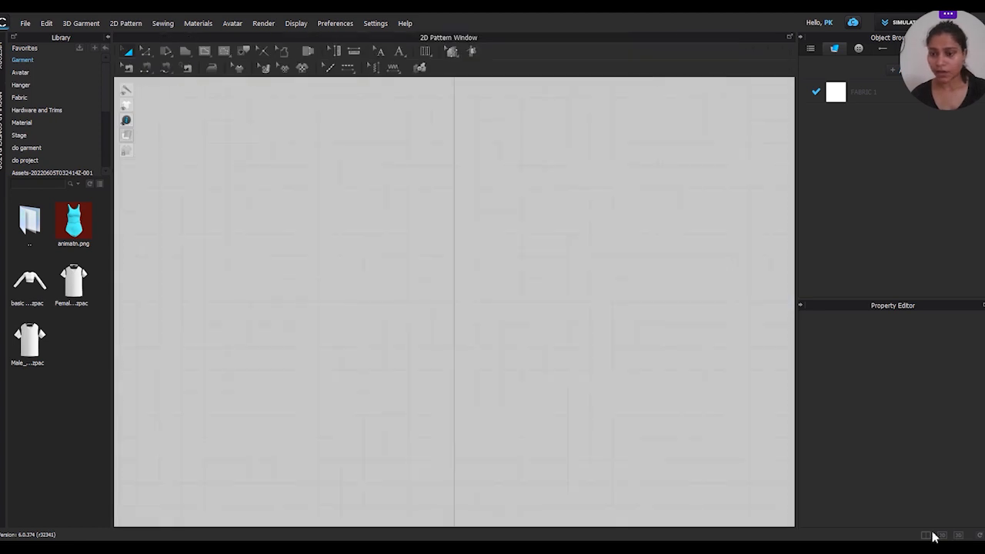
{"action": "left_click", "coordinate": [927, 536]}
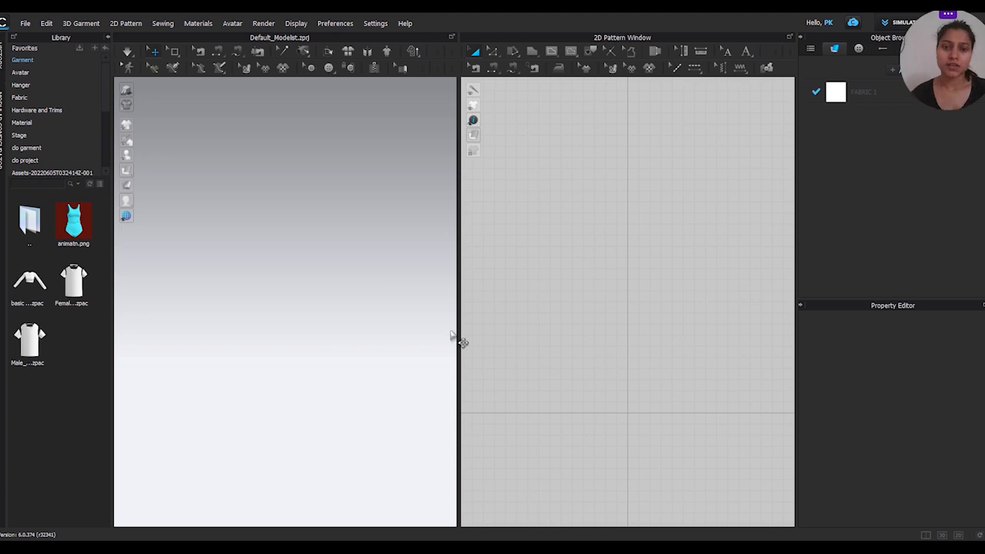
Browse the Female_V2 and Male_V2 avatar folders, and load the KV1B_Milo_(7-20).avt boy avatar from the Kid_V1 folder.
{"action": "left_click", "coordinate": [21, 73]}
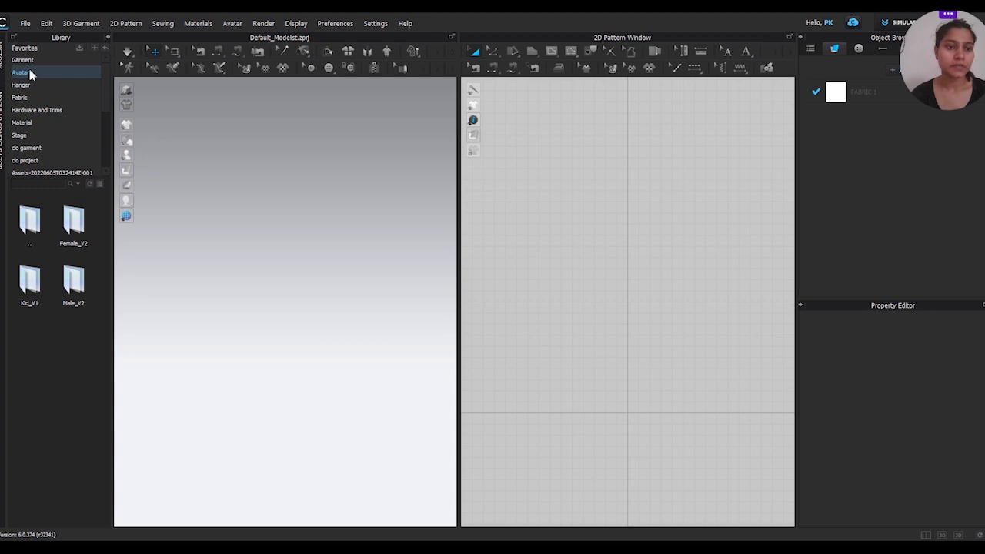
{"action": "double_click", "coordinate": [74, 226]}
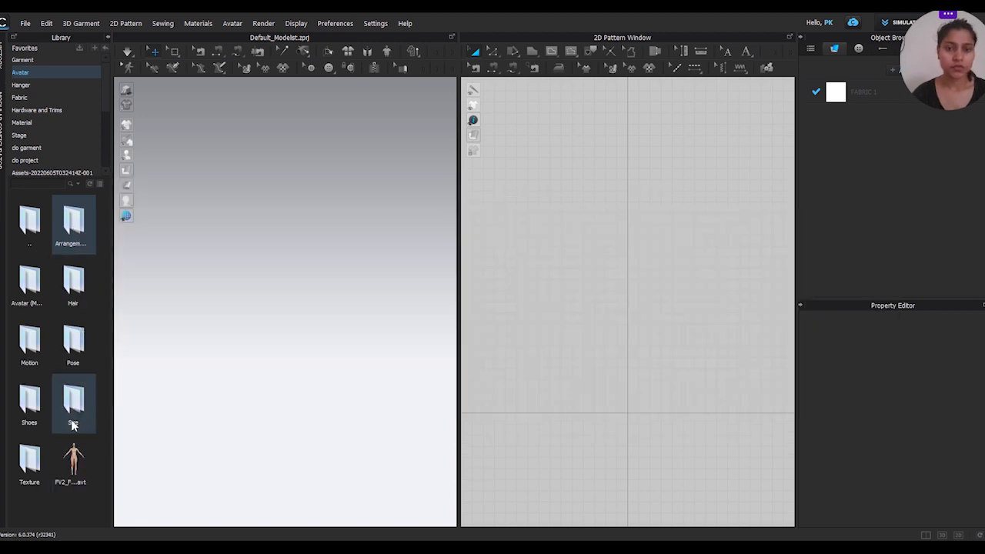
{"action": "double_click", "coordinate": [25, 235]}
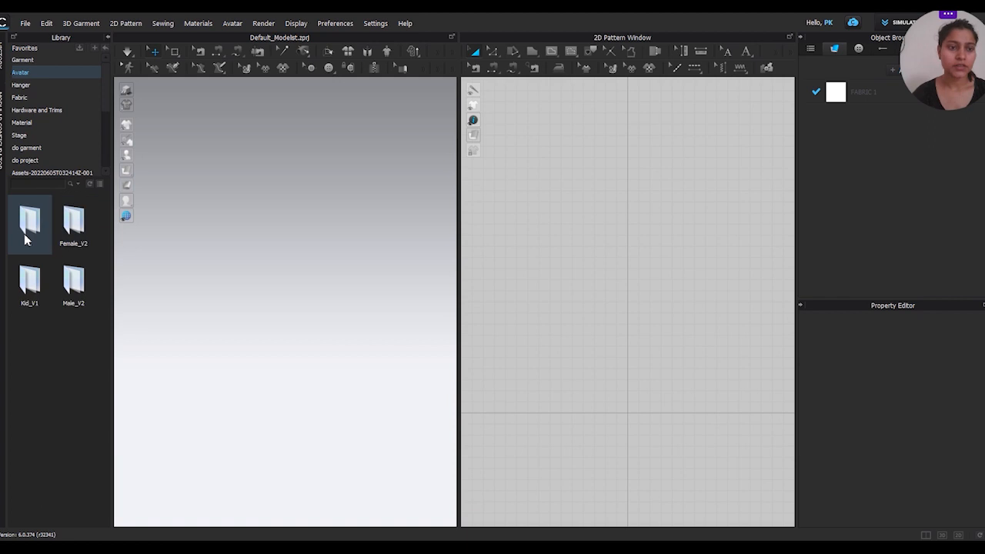
{"action": "double_click", "coordinate": [74, 284]}
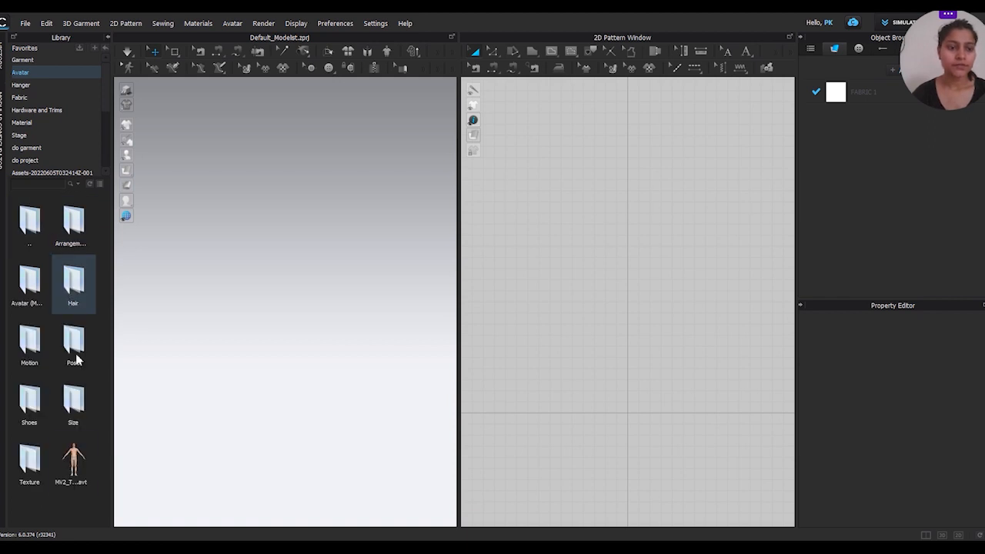
{"action": "mouse_move", "coordinate": [87, 469]}
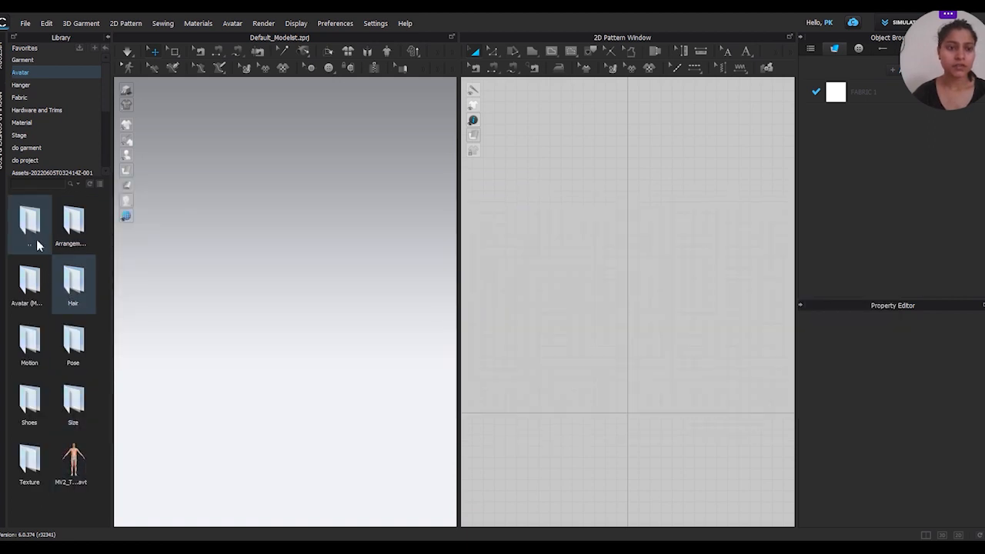
{"action": "double_click", "coordinate": [35, 243]}
{"action": "double_click", "coordinate": [31, 283]}
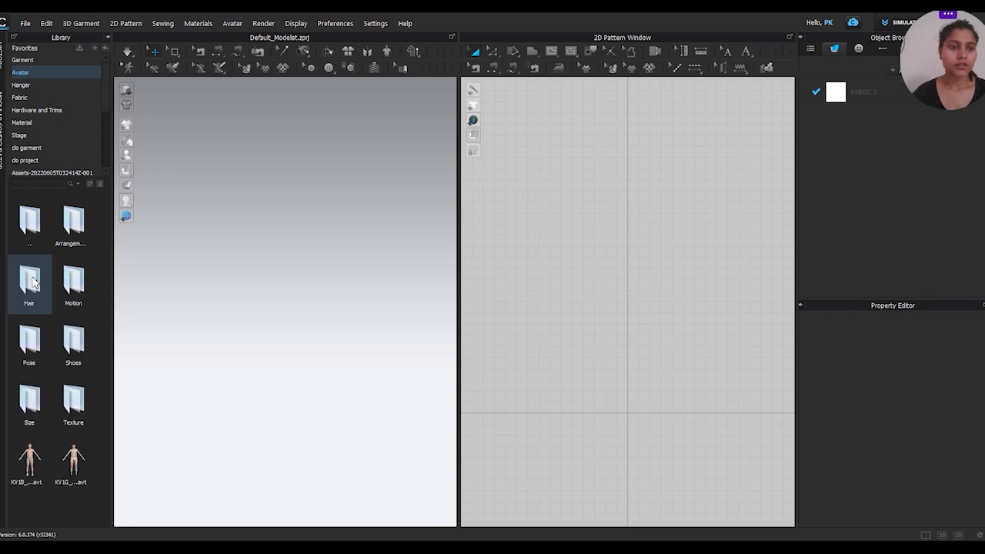
{"action": "mouse_move", "coordinate": [80, 470]}
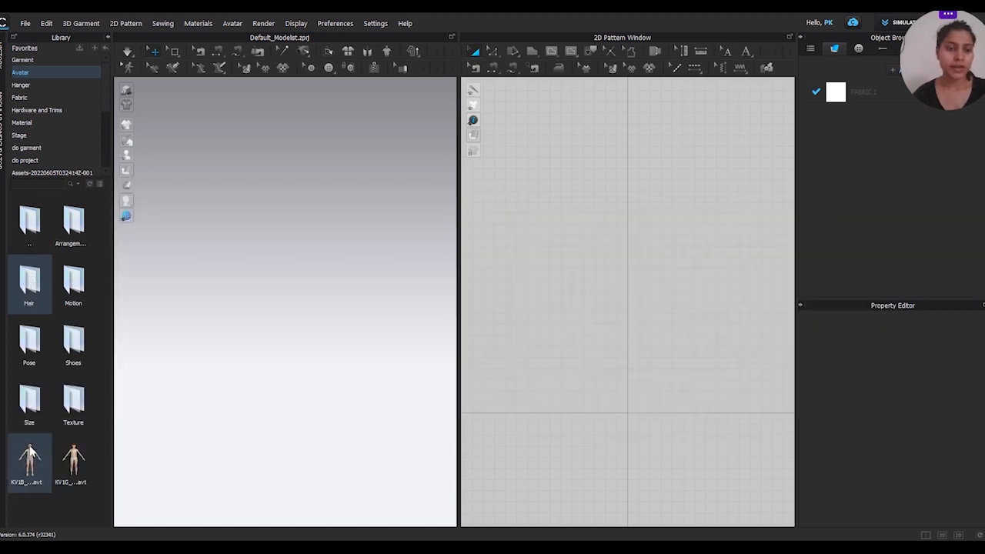
{"action": "mouse_move", "coordinate": [35, 456]}
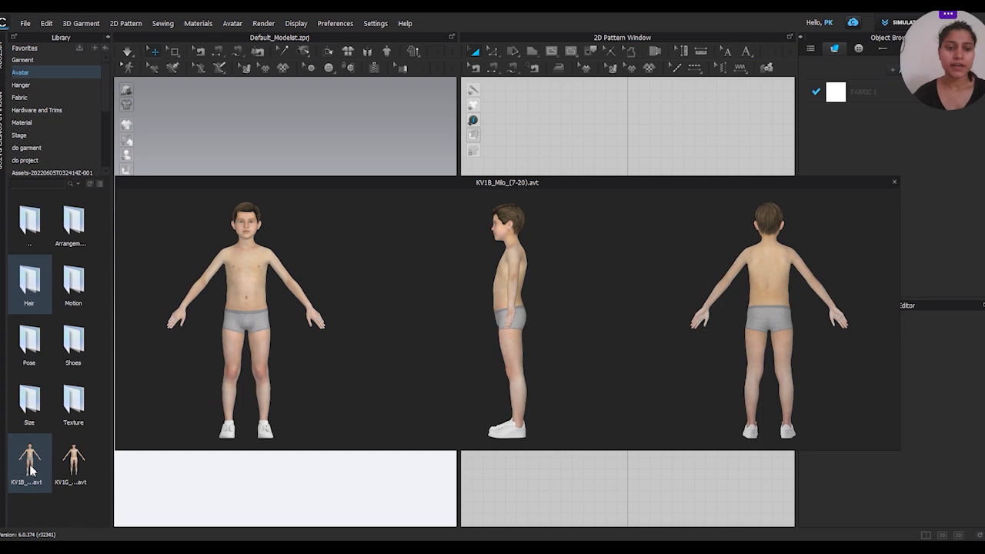
{"action": "double_click", "coordinate": [31, 471]}
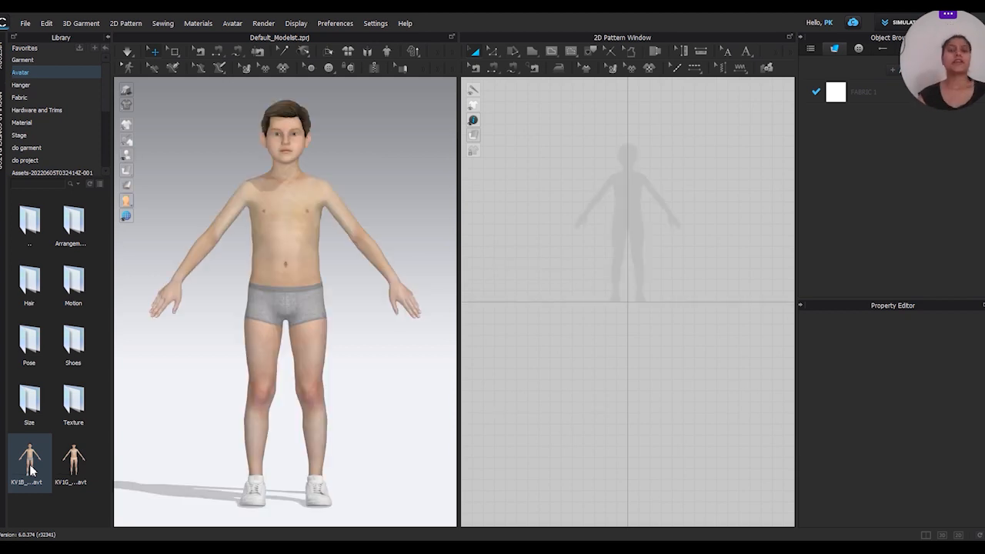
Enlarge the 2D pattern window at the expense of the 3D window, with the avatar silhouette's torso filling it.
{"action": "mouse_move", "coordinate": [358, 394]}
{"action": "right_mouse_down"}
{"action": "mouse_move", "coordinate": [459, 376]}
{"action": "mouse_move", "coordinate": [631, 407]}
{"action": "mouse_move", "coordinate": [882, 402]}
{"action": "mouse_move", "coordinate": [699, 436]}
{"action": "mouse_move", "coordinate": [464, 398]}
{"action": "mouse_move", "coordinate": [344, 391]}
{"action": "right_mouse_up"}
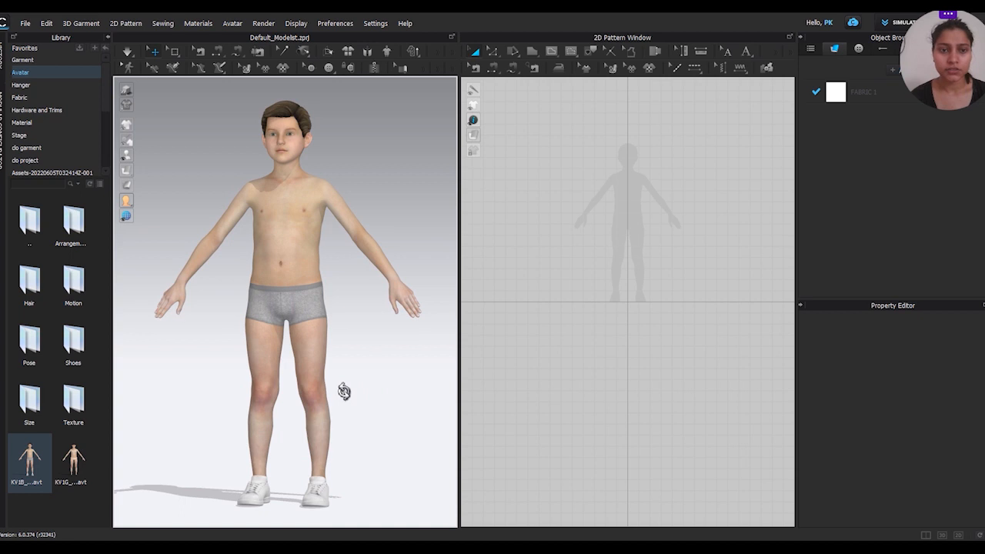
{"action": "scroll", "coordinate": [706, 292], "scroll_direction": "up", "scroll_amount": 2}
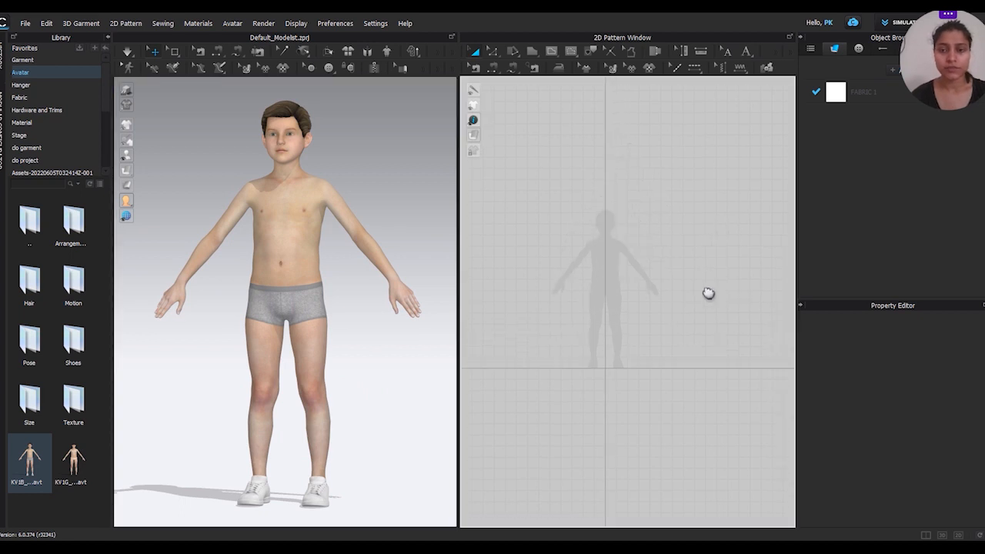
{"action": "scroll", "coordinate": [680, 282], "scroll_direction": "up", "scroll_amount": 3}
{"action": "scroll", "coordinate": [679, 282], "scroll_direction": "up", "scroll_amount": 1}
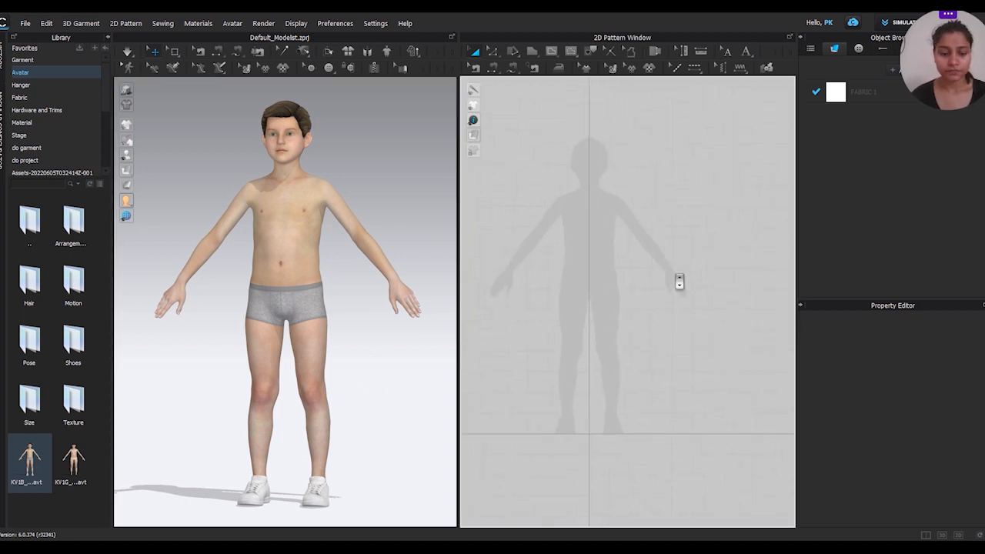
{"action": "scroll", "coordinate": [719, 306], "scroll_direction": "up", "scroll_amount": 2}
{"action": "scroll", "coordinate": [720, 311], "scroll_direction": "up", "scroll_amount": 1}
{"action": "middle_click_drag", "start_coordinate": [719, 310], "coordinate": [742, 310]}
{"action": "scroll", "coordinate": [741, 311], "scroll_direction": "up", "scroll_amount": 2}
{"action": "middle_click_drag", "start_coordinate": [740, 312], "coordinate": [750, 316]}
{"action": "scroll", "coordinate": [749, 316], "scroll_direction": "up", "scroll_amount": 3}
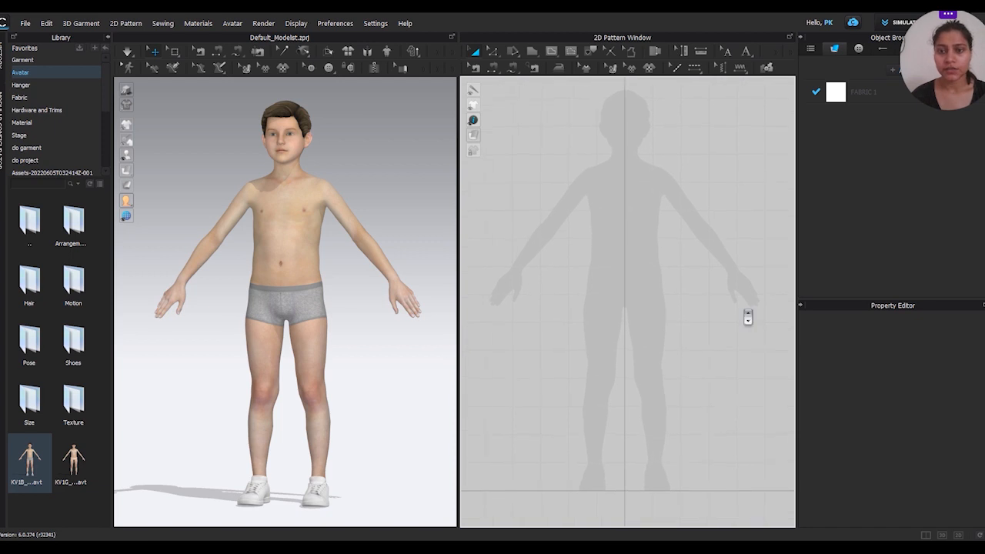
{"action": "middle_click_drag", "start_coordinate": [745, 316], "coordinate": [767, 323]}
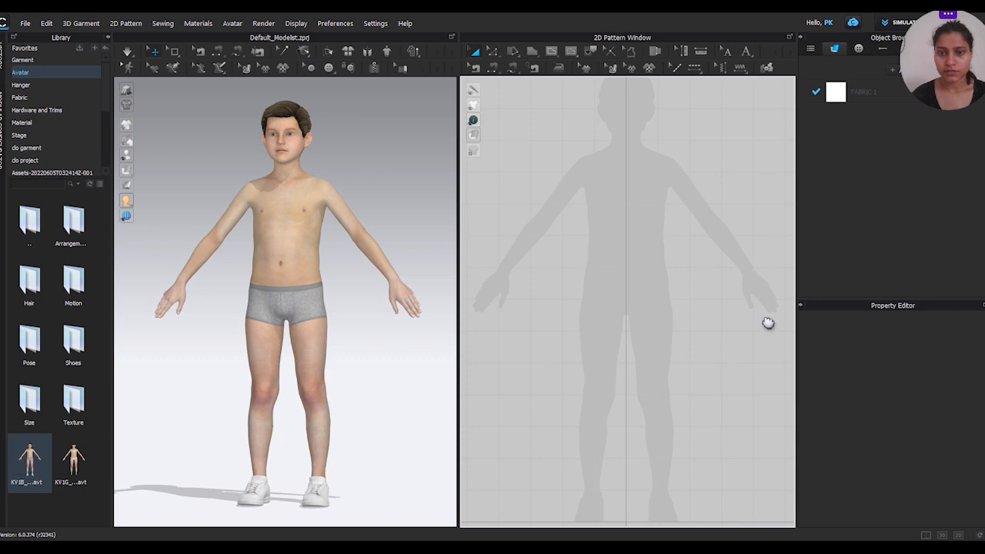
{"action": "scroll", "coordinate": [634, 103], "scroll_direction": "up", "scroll_amount": 3}
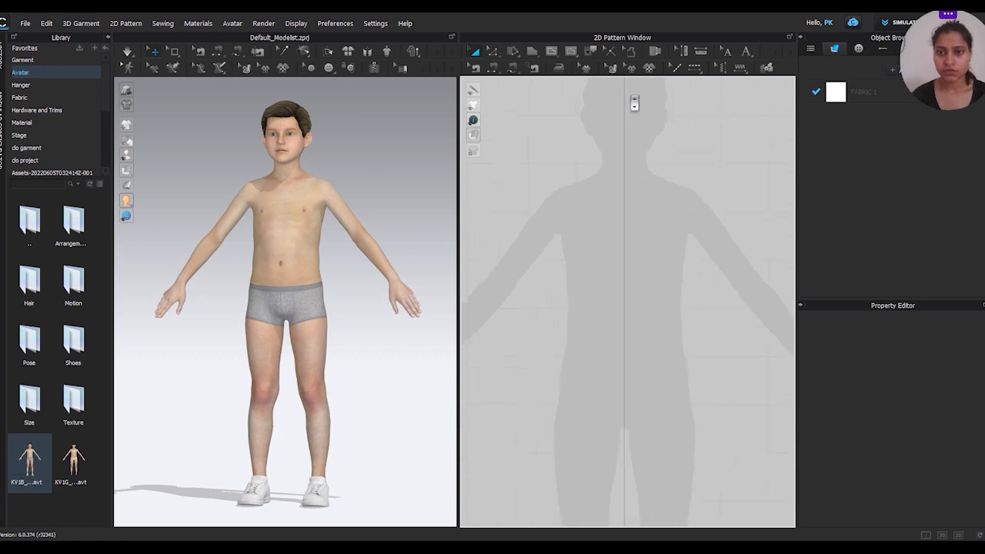
{"action": "middle_click_drag", "start_coordinate": [636, 146], "coordinate": [640, 124]}
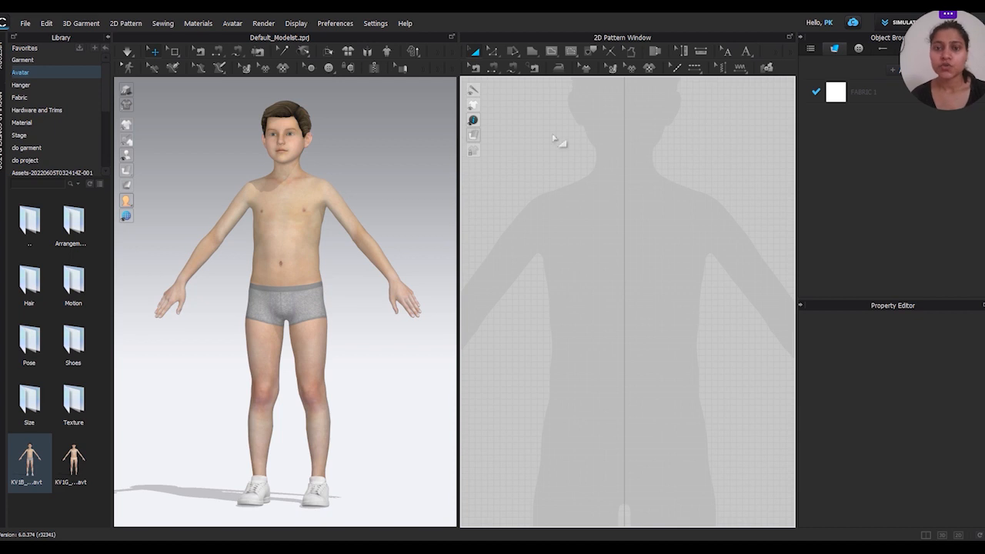
{"action": "left_click_drag", "start_coordinate": [459, 226], "coordinate": [324, 217]}
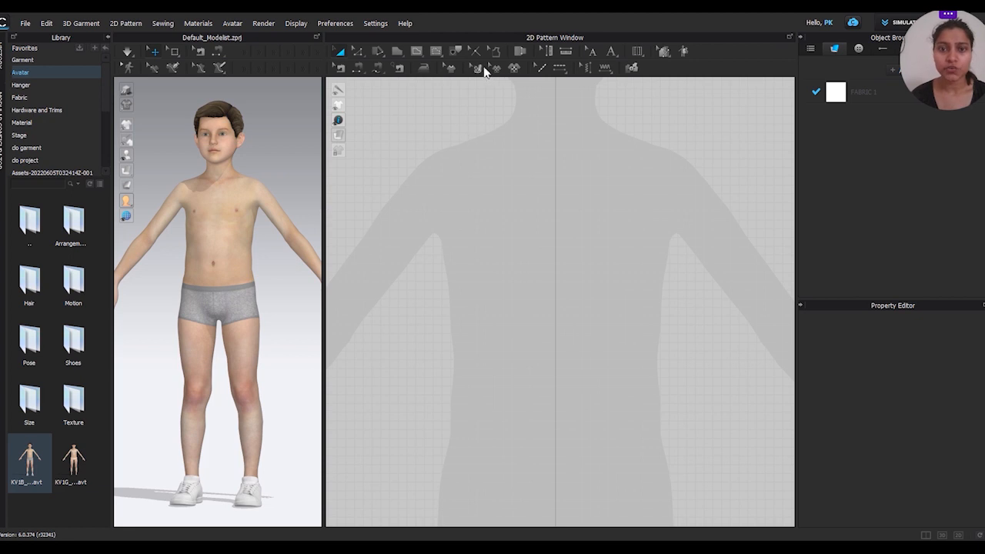
Start a front pattern piece with the Polygon tool on the centre line and draw a curved half neckline about 13.7 cm long.
{"action": "left_click", "coordinate": [396, 51]}
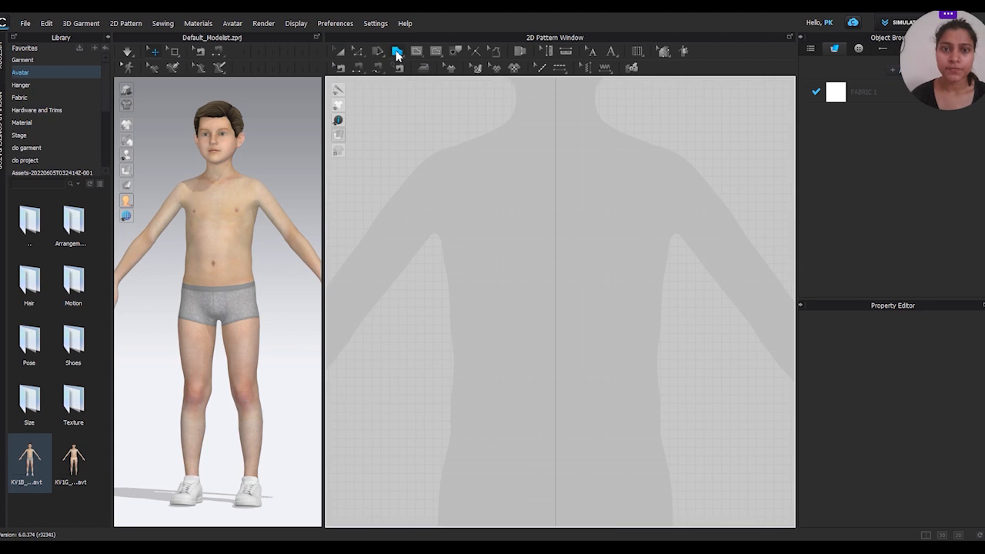
{"action": "left_click", "coordinate": [555, 208]}
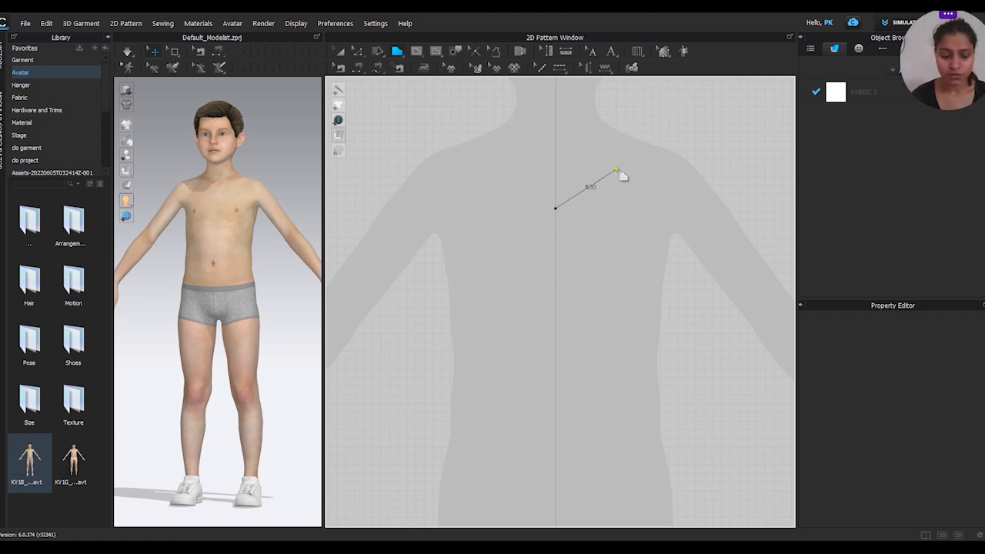
{"action": "left_click_drag", "start_coordinate": [613, 180], "coordinate": [640, 133]}
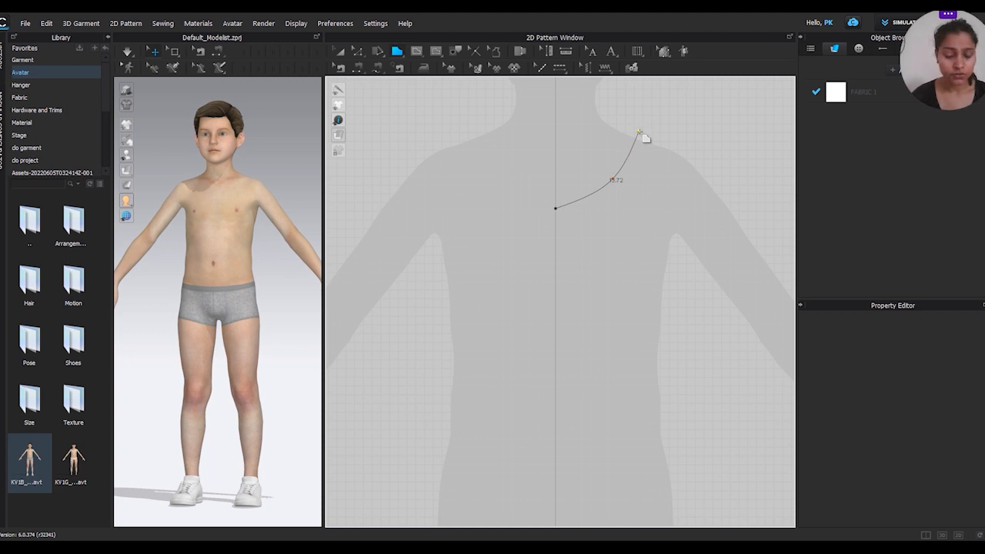
{"action": "left_click", "coordinate": [639, 132]}
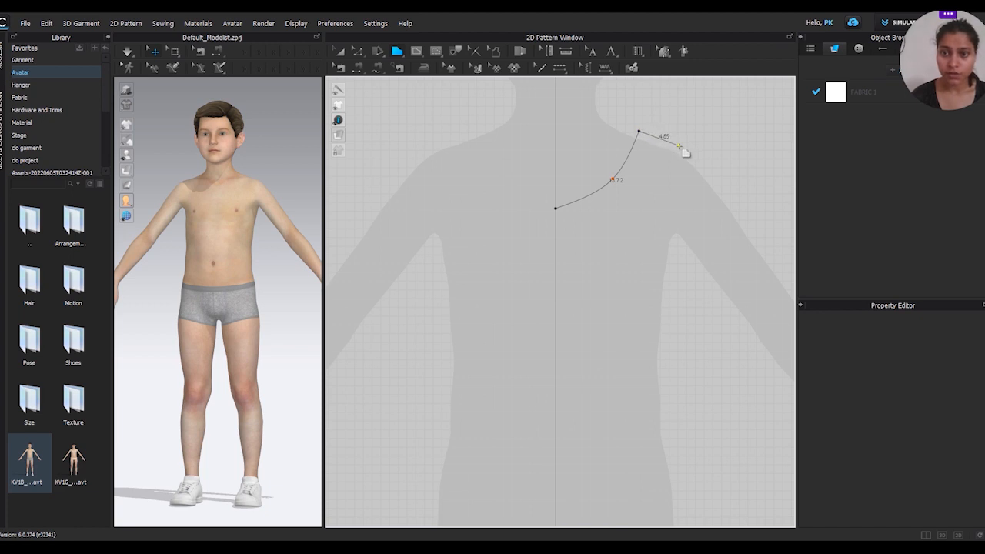
Continue the outline with a sloping shoulder line about 4.9 cm long and a curved armhole about 12.6 cm long.
{"action": "left_click", "coordinate": [679, 144]}
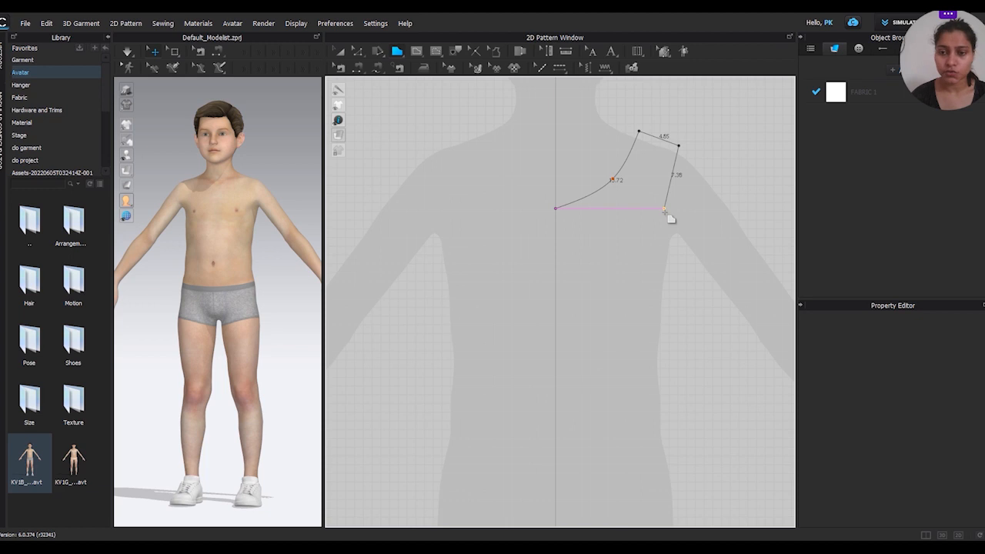
{"action": "left_click", "coordinate": [664, 210], "text": "ctrl"}
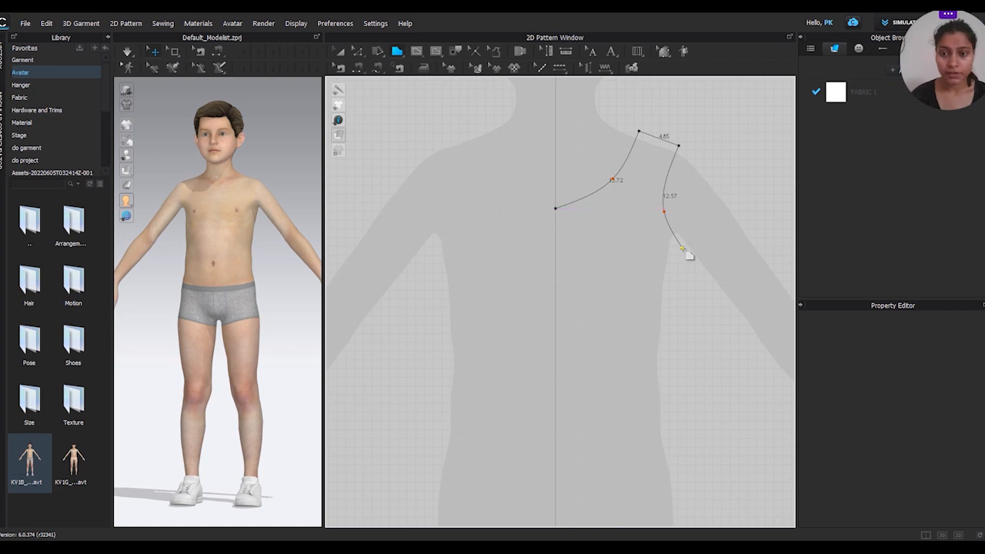
{"action": "left_click", "coordinate": [683, 248]}
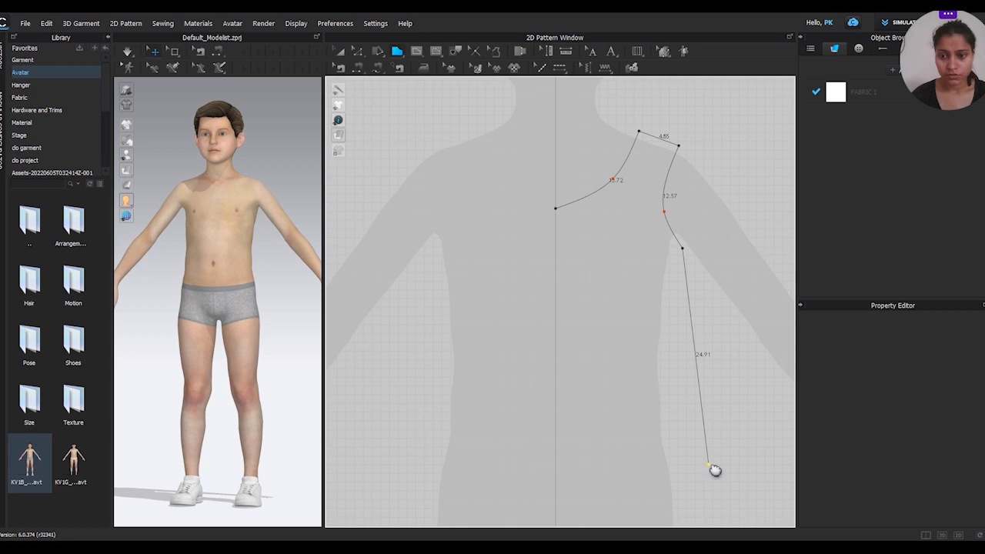
Complete the outline with a flared side seam about 34 cm long and a hem about 18 cm long, closing it along the centre line.
{"action": "middle_click_drag", "start_coordinate": [715, 470], "coordinate": [682, 310]}
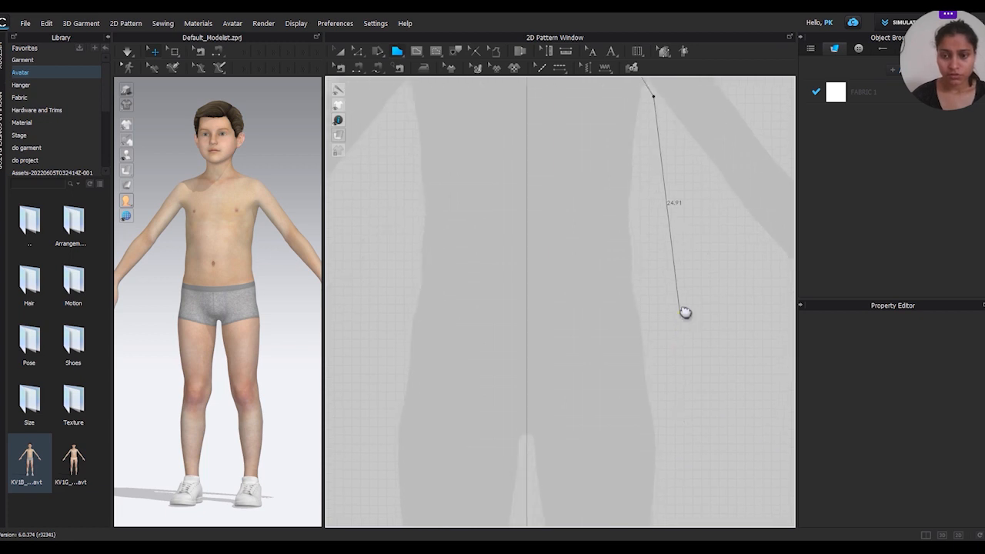
{"action": "left_click", "coordinate": [654, 201]}
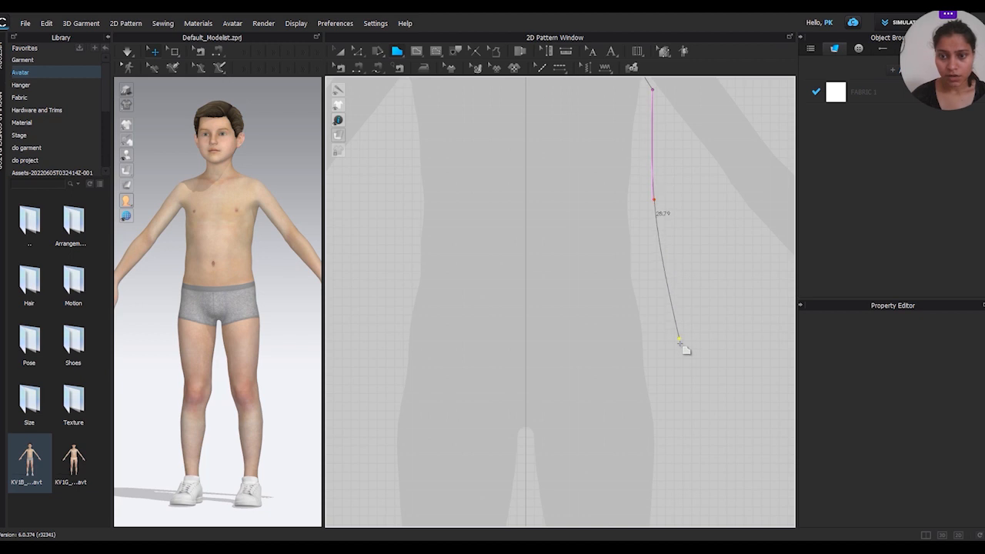
{"action": "left_click", "coordinate": [685, 383]}
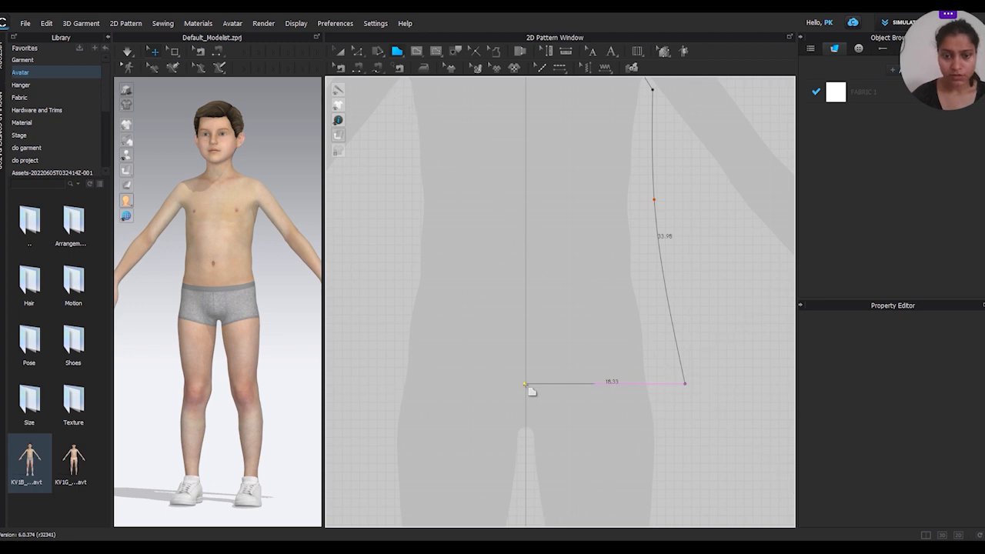
{"action": "left_click", "coordinate": [525, 384]}
{"action": "middle_click_drag", "start_coordinate": [525, 255], "coordinate": [513, 420]}
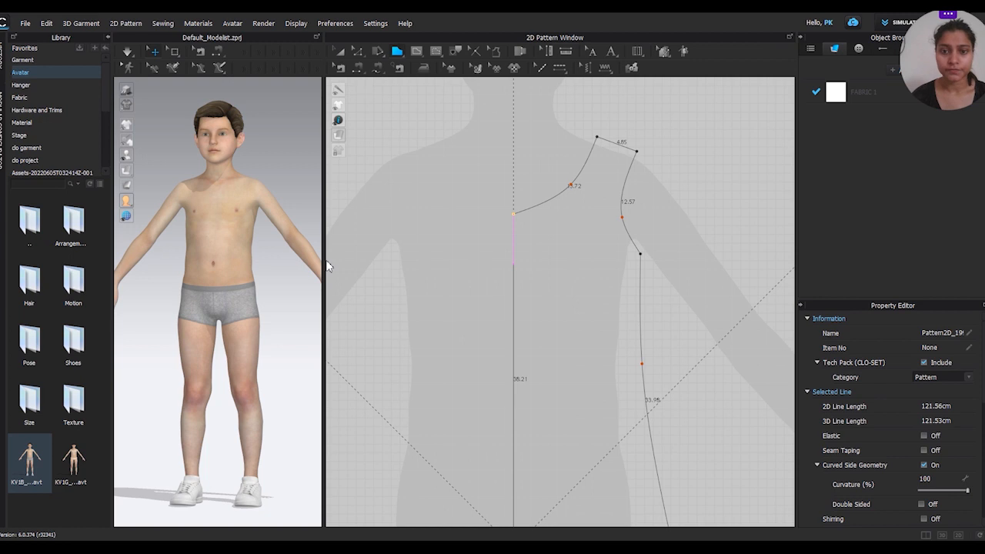
Widen the 3D window again so the whole avatar and the half front piece fit in both windows.
{"action": "scroll", "coordinate": [456, 265], "scroll_direction": "down", "scroll_amount": 3}
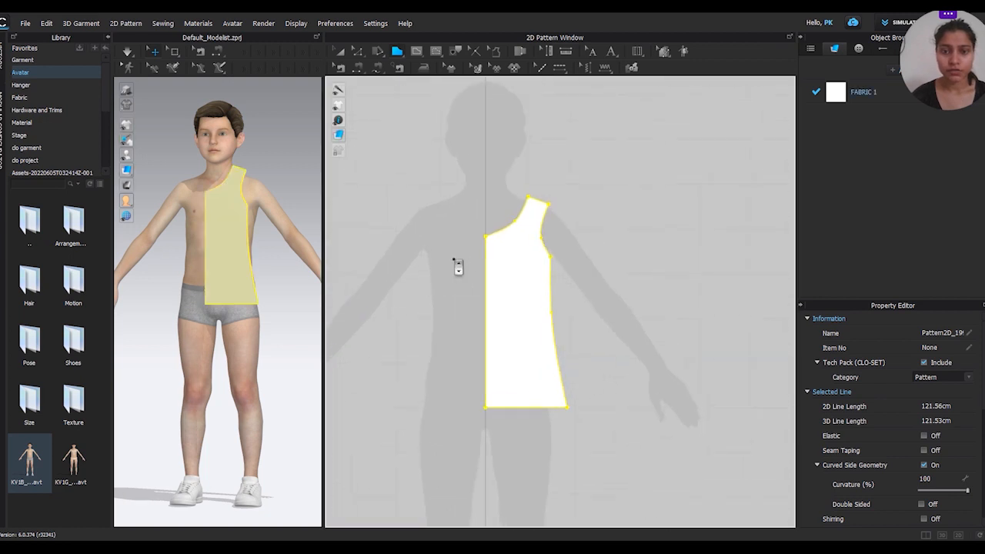
{"action": "right_click_drag", "start_coordinate": [456, 265], "coordinate": [531, 228]}
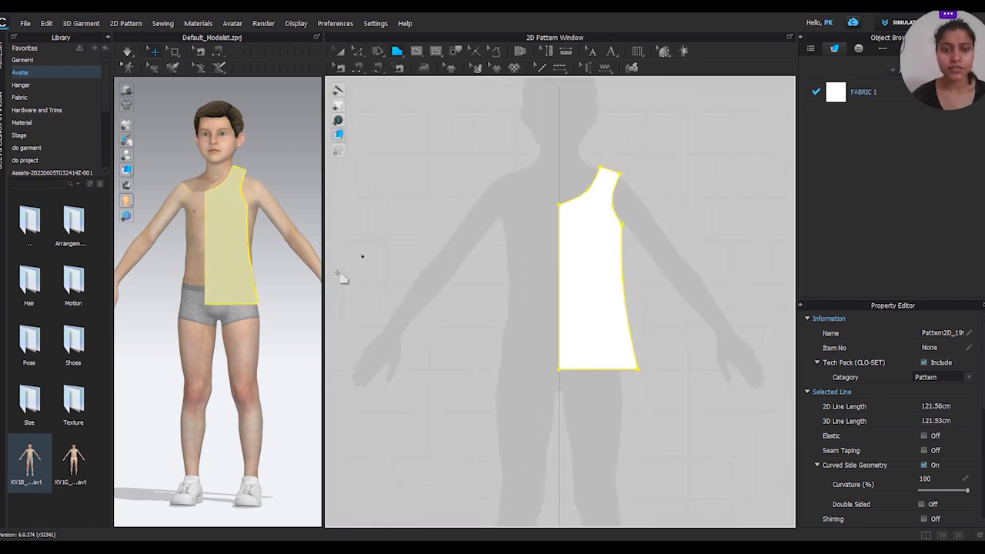
{"action": "left_click_drag", "start_coordinate": [324, 287], "coordinate": [433, 290]}
{"action": "mouse_move", "coordinate": [363, 300]}
{"action": "right_mouse_down"}
{"action": "mouse_move", "coordinate": [464, 319]}
{"action": "mouse_move", "coordinate": [503, 308]}
{"action": "mouse_move", "coordinate": [413, 314]}
{"action": "mouse_move", "coordinate": [268, 293]}
{"action": "mouse_move", "coordinate": [259, 304]}
{"action": "mouse_move", "coordinate": [385, 288]}
{"action": "mouse_move", "coordinate": [469, 297]}
{"action": "mouse_move", "coordinate": [378, 292]}
{"action": "mouse_move", "coordinate": [378, 303]}
{"action": "right_mouse_up"}
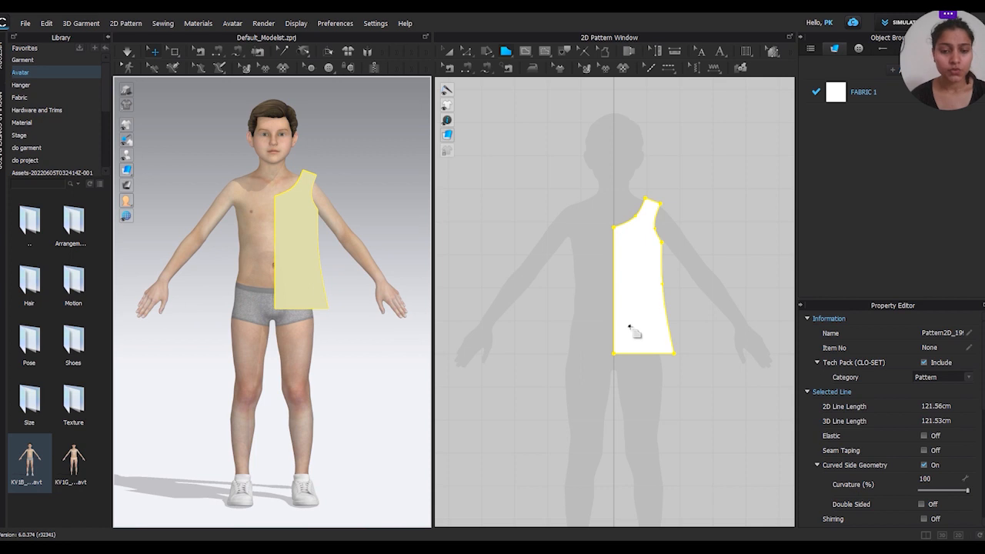
Create a linked symmetric copy of the half front piece and place it opposite the centre edge, leaving a narrow gap.
{"action": "key", "text": "a"}
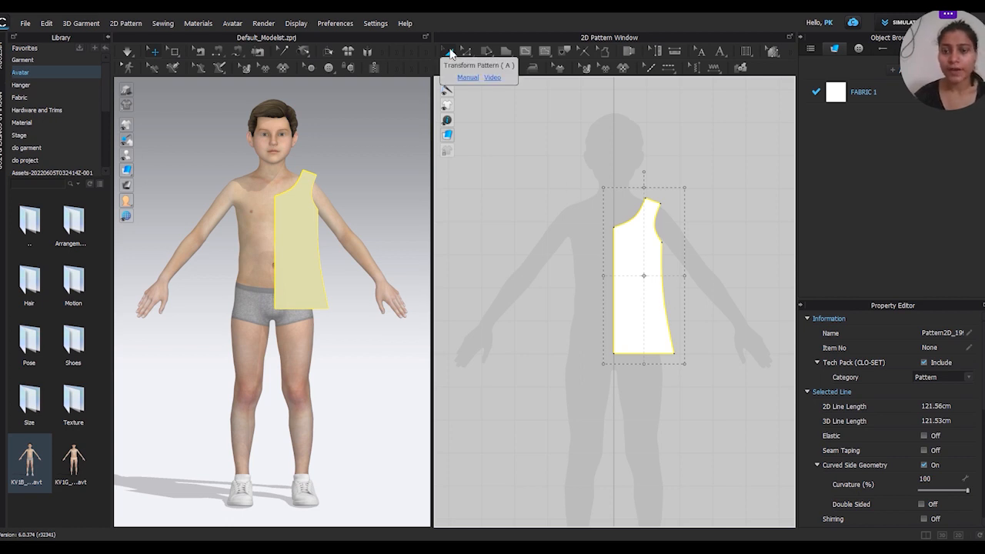
{"action": "left_click", "coordinate": [646, 318]}
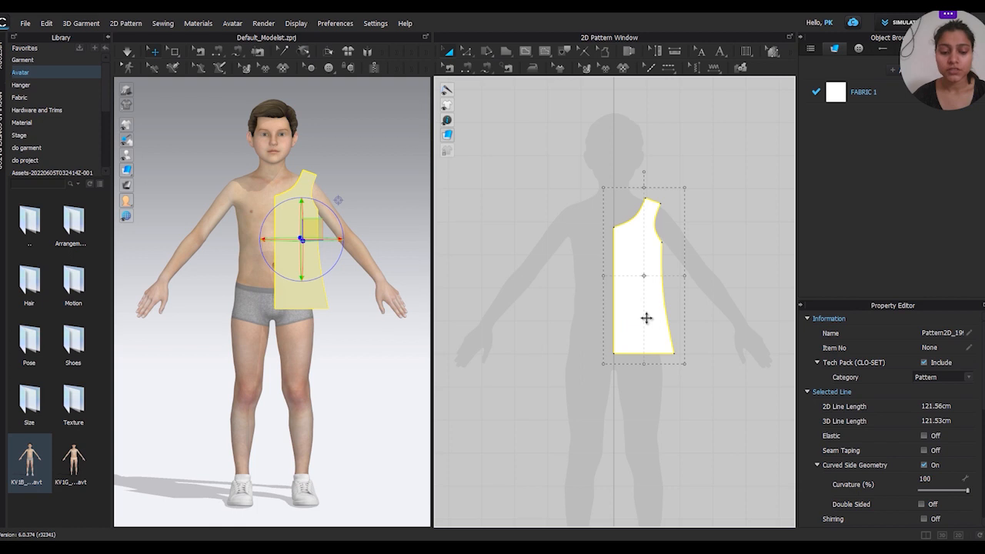
{"action": "key", "text": "ctrl+d"}
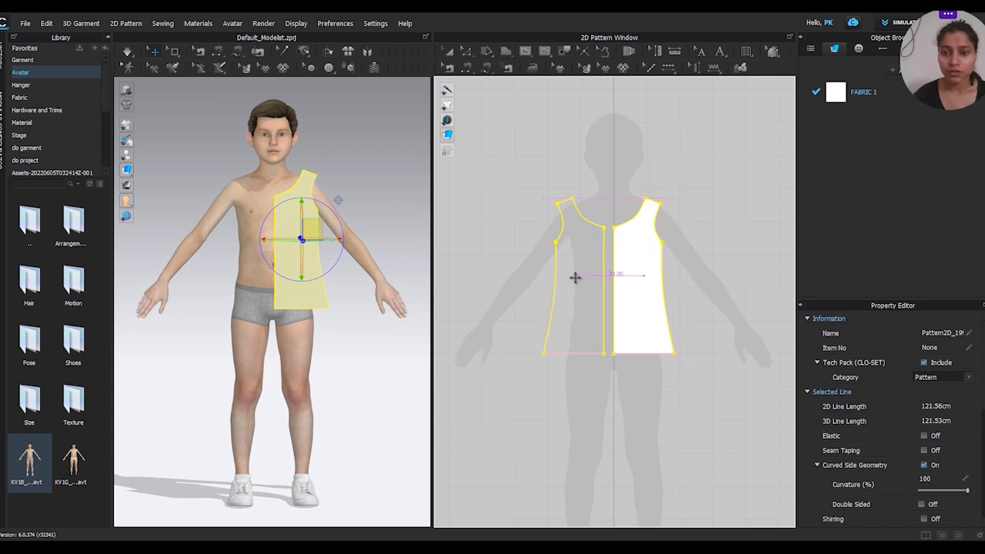
{"action": "left_click", "coordinate": [575, 277]}
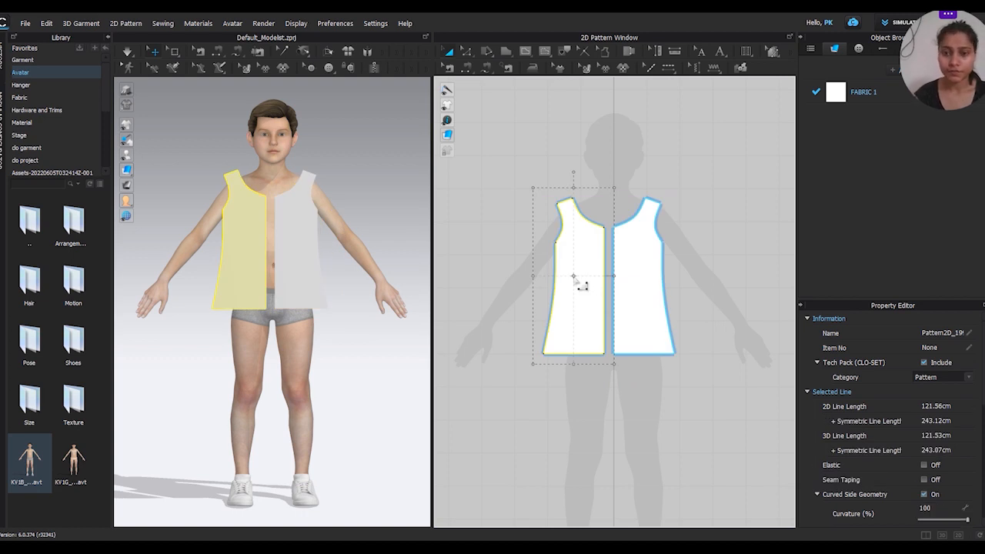
{"action": "mouse_move", "coordinate": [285, 273]}
{"action": "right_mouse_down"}
{"action": "mouse_move", "coordinate": [451, 286]}
{"action": "mouse_move", "coordinate": [321, 285]}
{"action": "mouse_move", "coordinate": [301, 341]}
{"action": "mouse_move", "coordinate": [292, 284]}
{"action": "mouse_move", "coordinate": [222, 277]}
{"action": "mouse_move", "coordinate": [136, 293]}
{"action": "mouse_move", "coordinate": [260, 292]}
{"action": "mouse_move", "coordinate": [326, 280]}
{"action": "mouse_move", "coordinate": [282, 285]}
{"action": "right_mouse_up"}
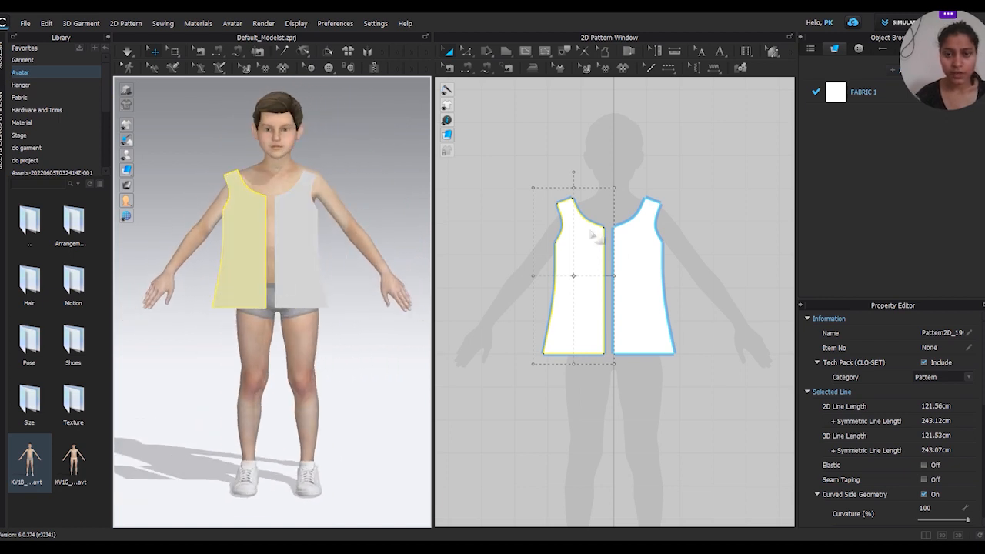
{"action": "left_click", "coordinate": [715, 305]}
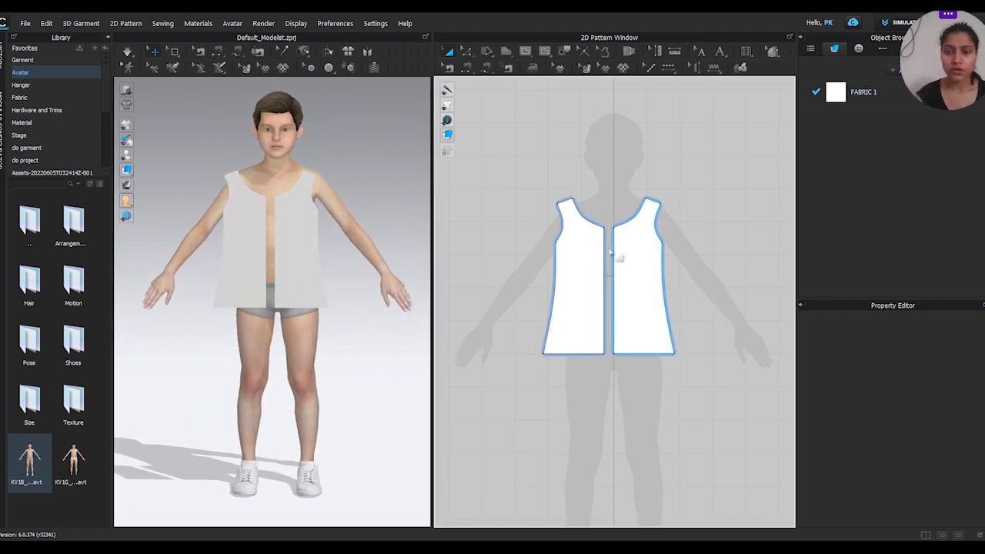
Sew the centre front edges of the two half pieces together along their full length with Segment Sewing.
{"action": "scroll", "coordinate": [613, 252], "scroll_direction": "up", "scroll_amount": 5}
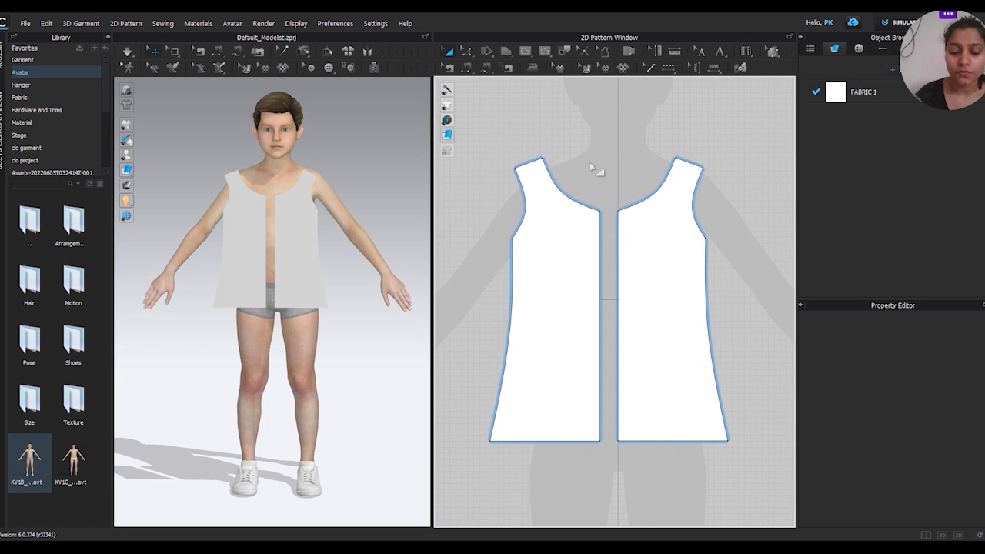
{"action": "key", "text": "k"}
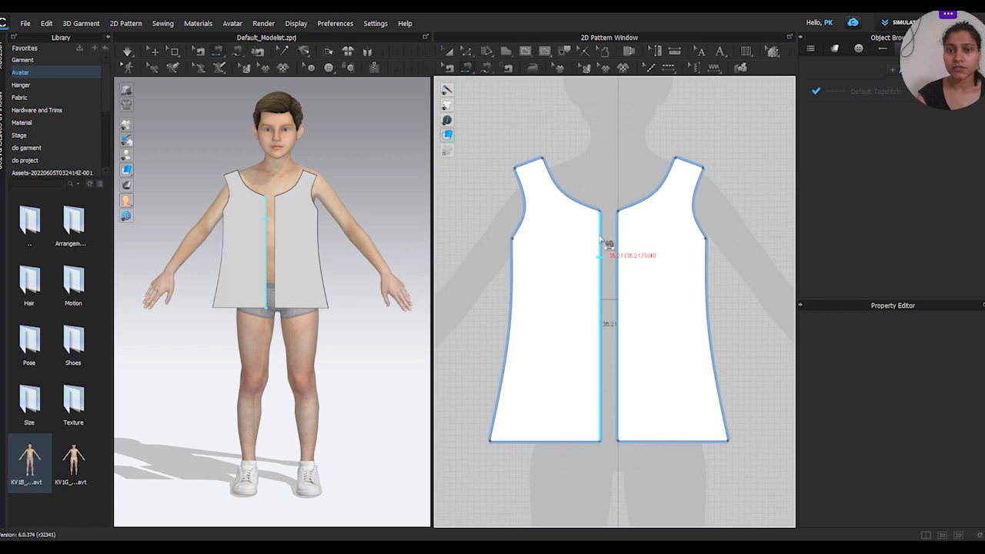
{"action": "left_click", "coordinate": [468, 69]}
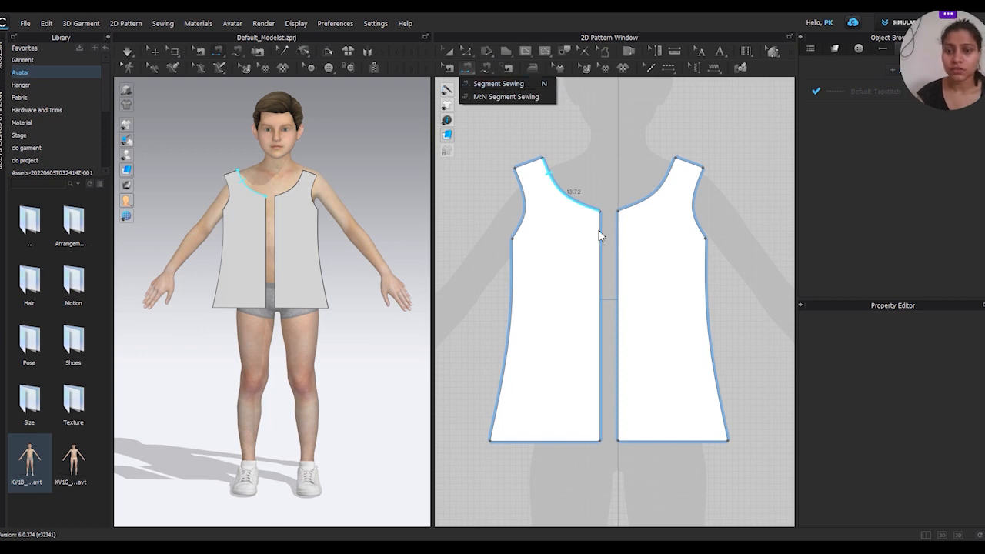
{"action": "left_click", "coordinate": [536, 84]}
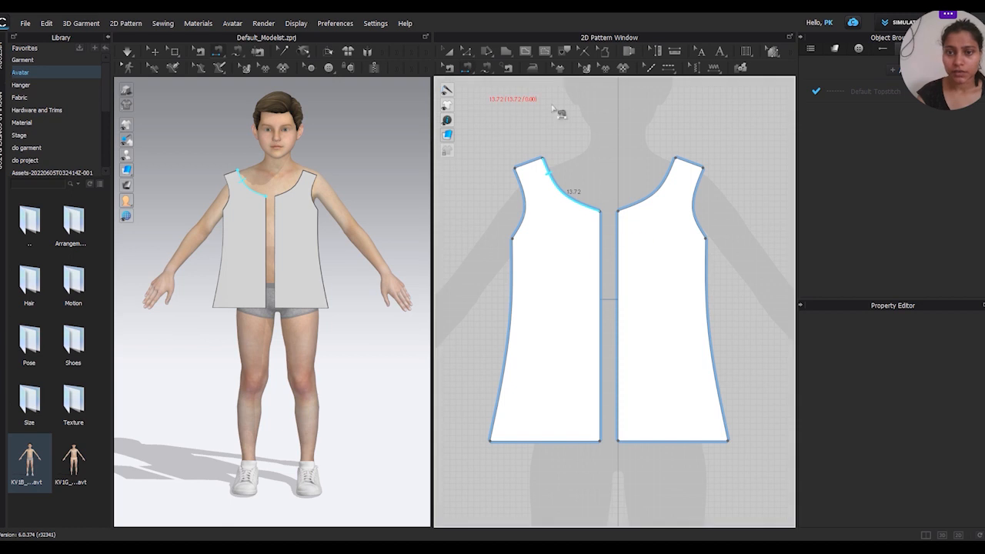
{"action": "left_click", "coordinate": [600, 248]}
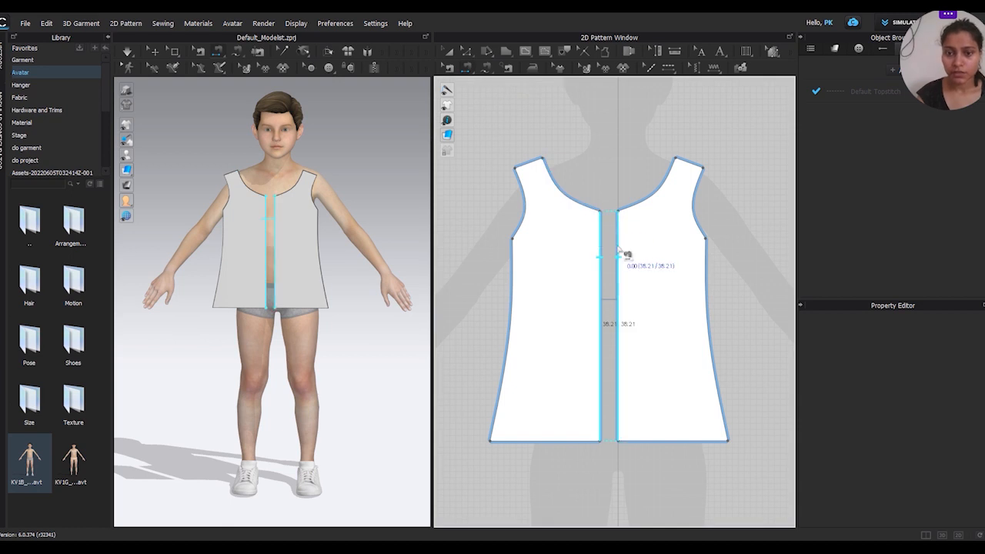
{"action": "left_click", "coordinate": [618, 250]}
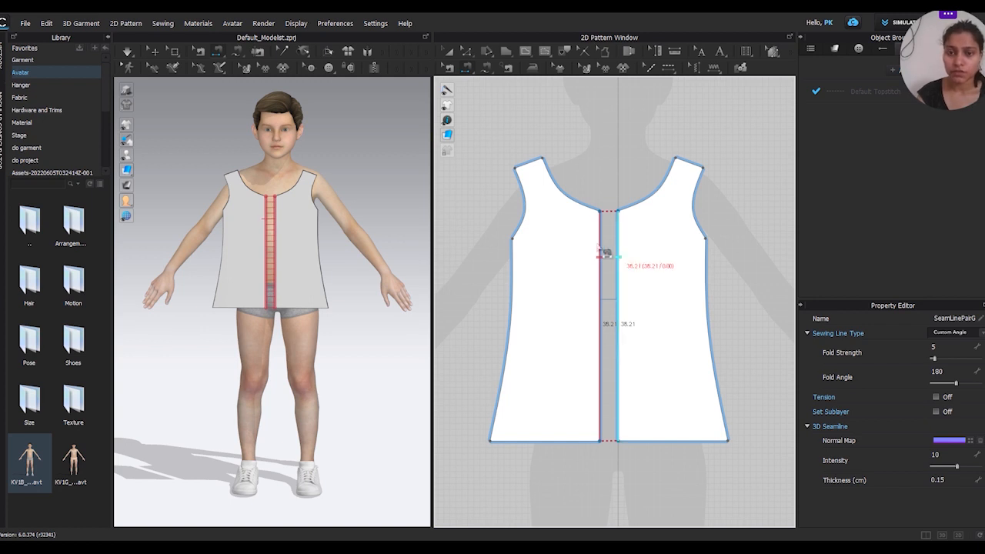
{"action": "scroll", "coordinate": [598, 250], "scroll_direction": "up", "scroll_amount": 2}
{"action": "scroll", "coordinate": [598, 250], "scroll_direction": "down", "scroll_amount": 4}
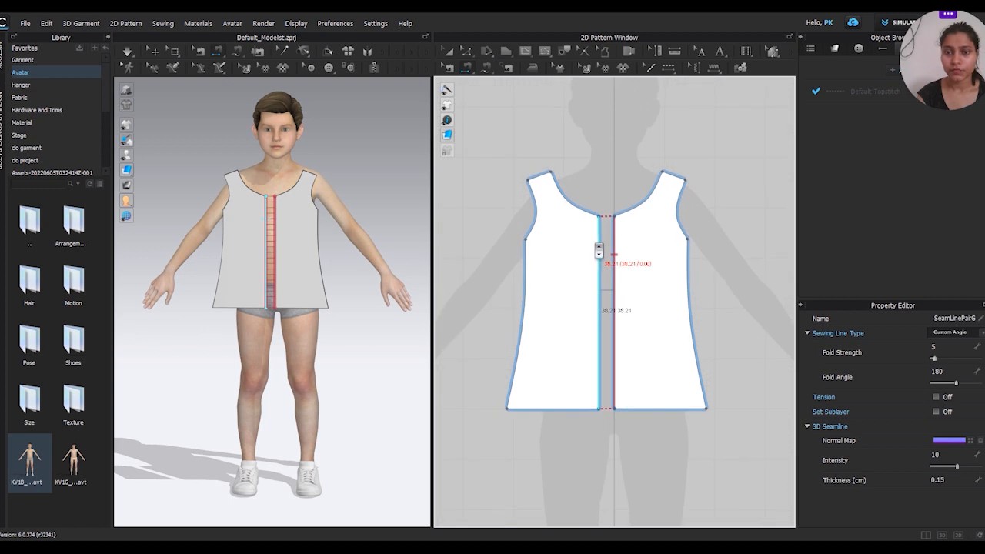
{"action": "left_click", "coordinate": [645, 256]}
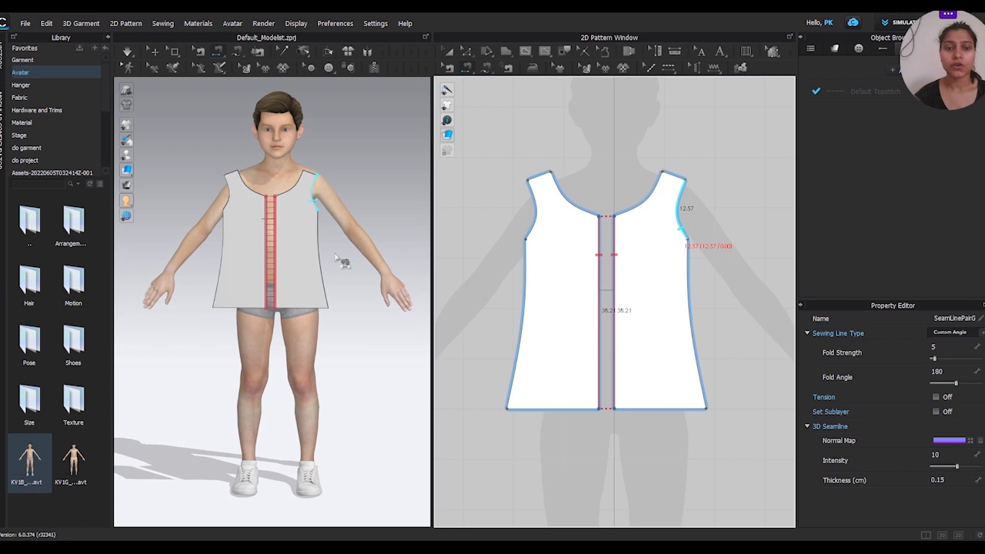
Copy both sewn front halves and paste the pair beside the avatar silhouette, level with the originals, as the back pieces.
{"action": "right_click_drag", "start_coordinate": [334, 254], "coordinate": [149, 273]}
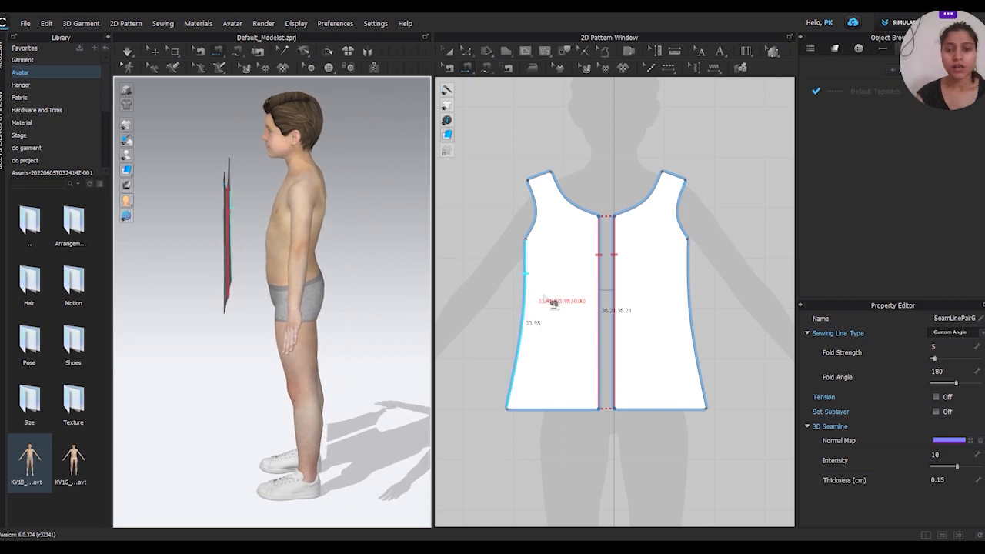
{"action": "key", "text": "a"}
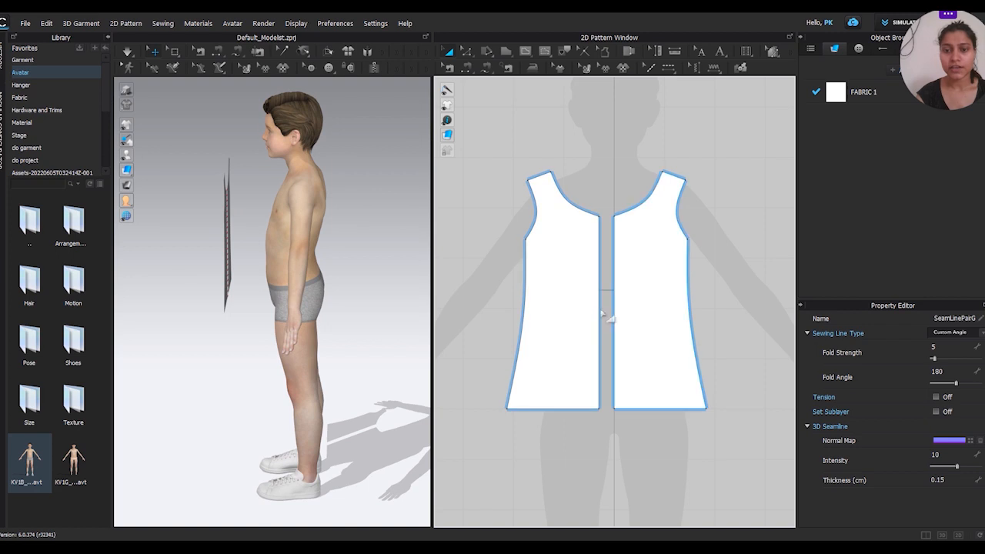
{"action": "scroll", "coordinate": [597, 305], "scroll_direction": "down", "scroll_amount": 3}
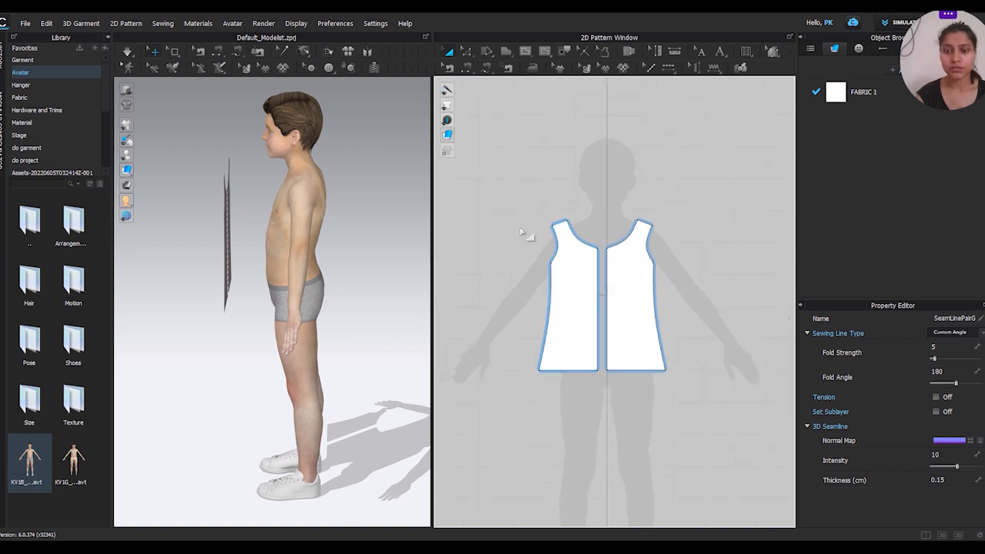
{"action": "left_click_drag", "start_coordinate": [507, 212], "coordinate": [704, 412]}
{"action": "right_click_drag", "start_coordinate": [705, 414], "coordinate": [597, 392]}
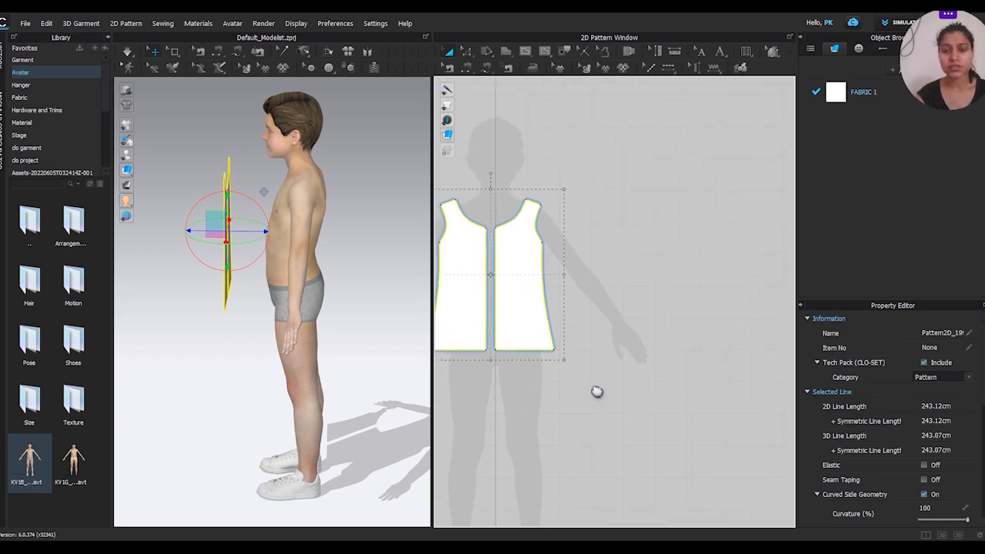
{"action": "key", "text": "ctrl+v"}
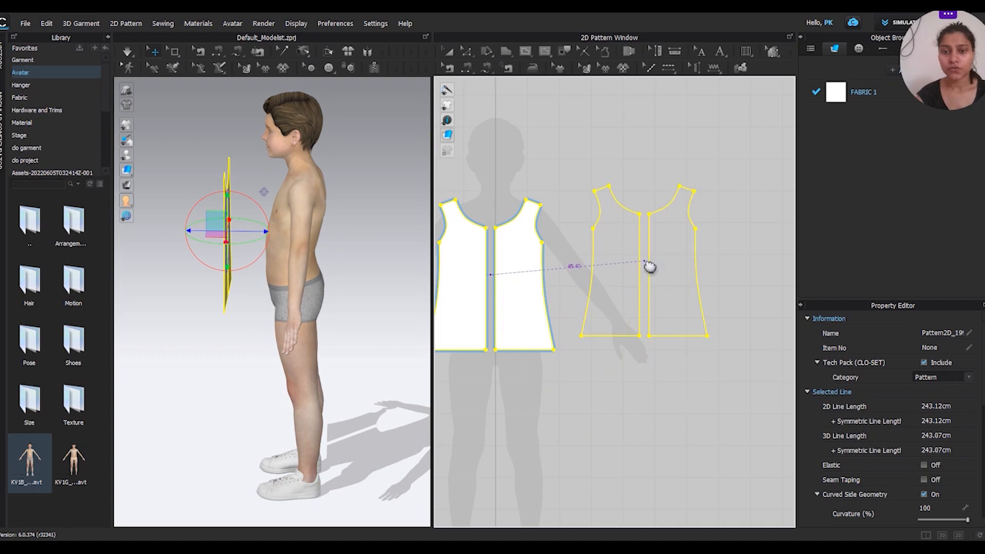
{"action": "left_click", "coordinate": [643, 285]}
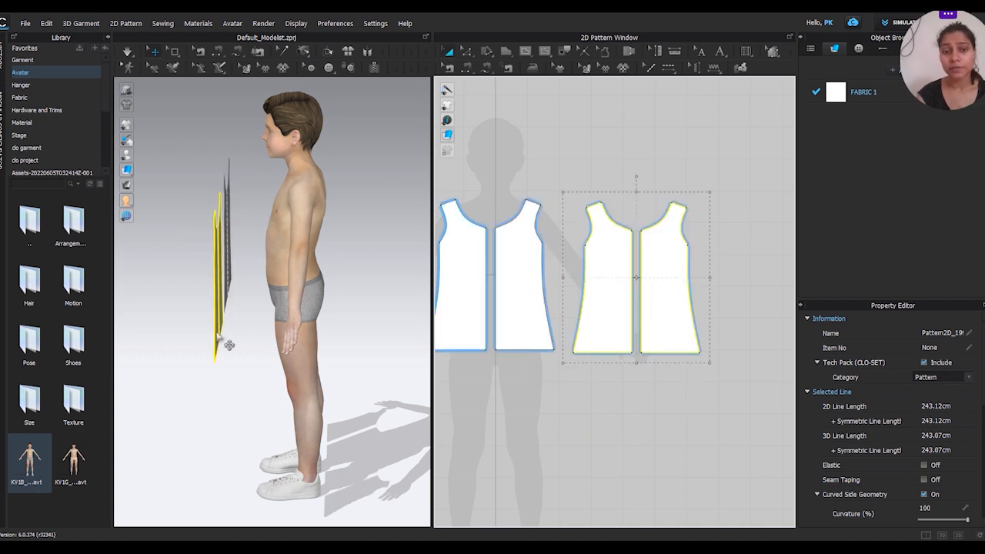
Display the arrangement points around the avatar, viewed from behind.
{"action": "right_click_drag", "start_coordinate": [218, 334], "coordinate": [89, 323]}
{"action": "middle_click_drag", "start_coordinate": [172, 358], "coordinate": [221, 342]}
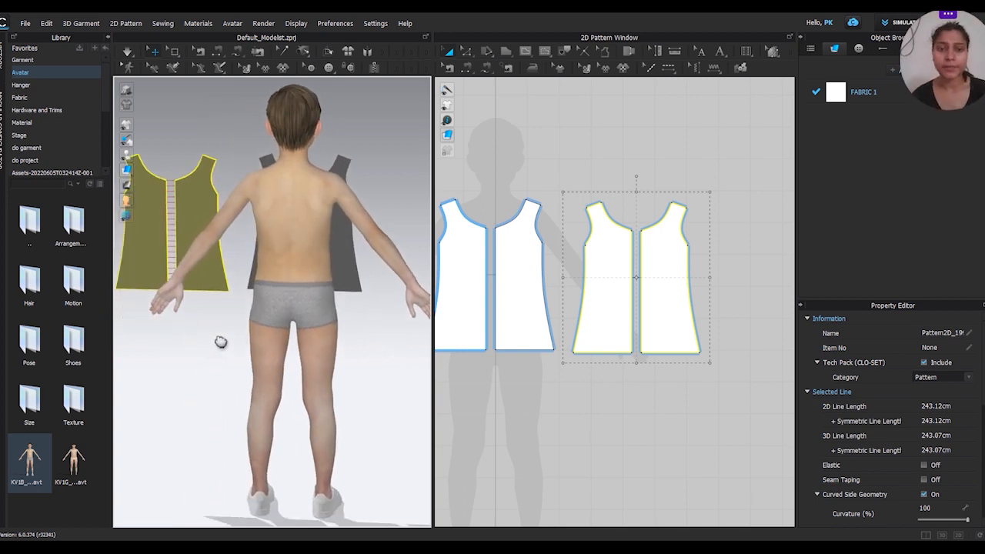
{"action": "key", "text": "shift+f"}
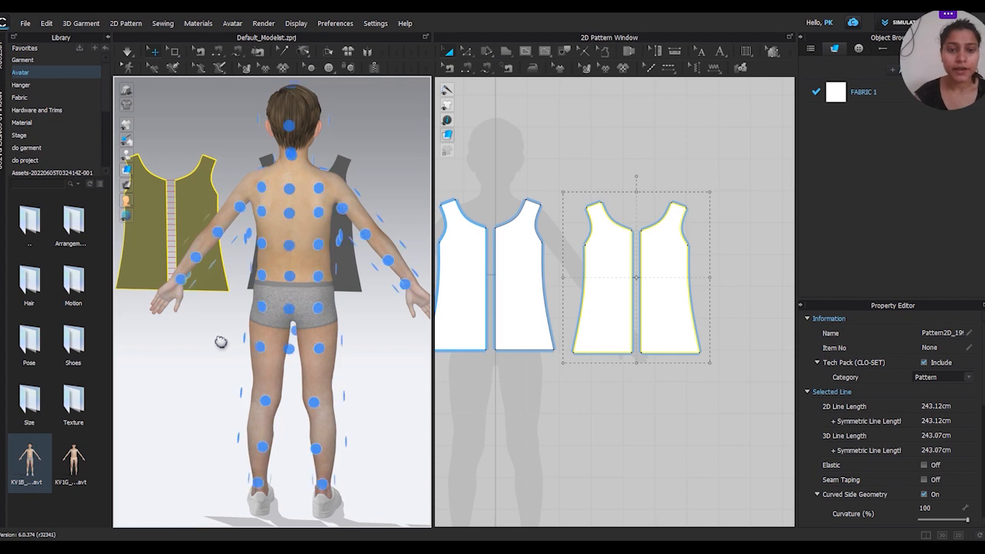
Try placing the pasted pair on the middle-back arrangement point, check it from the front and side, and undo the placement.
{"action": "mouse_move", "coordinate": [291, 246]}
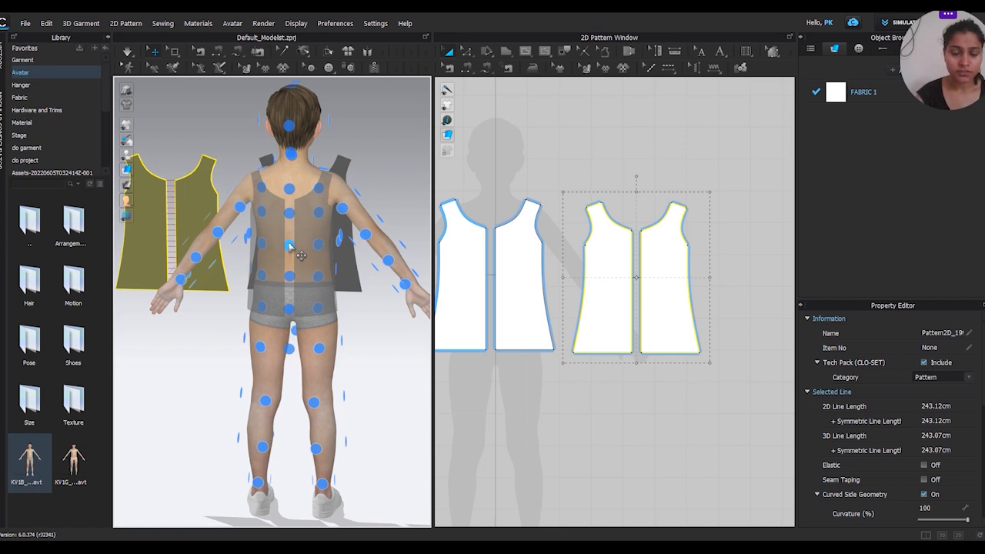
{"action": "left_click", "coordinate": [289, 247]}
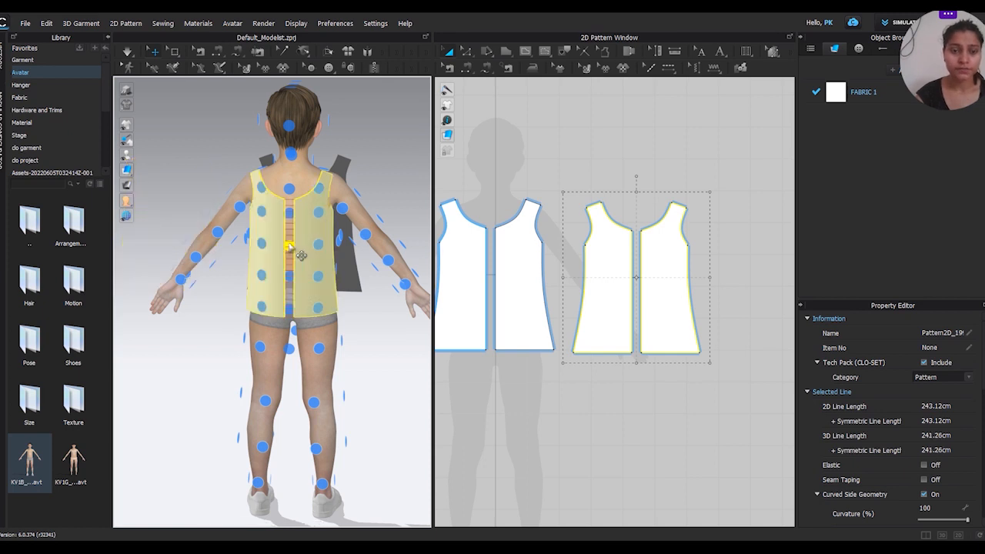
{"action": "right_click_drag", "start_coordinate": [301, 247], "coordinate": [513, 257]}
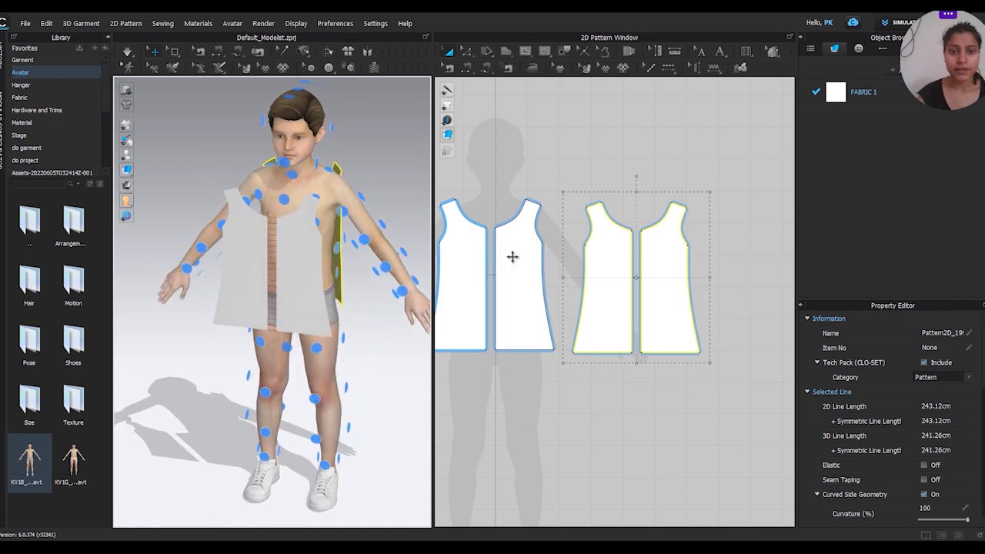
{"action": "left_click", "coordinate": [409, 138]}
{"action": "right_click_drag", "start_coordinate": [396, 128], "coordinate": [222, 125]}
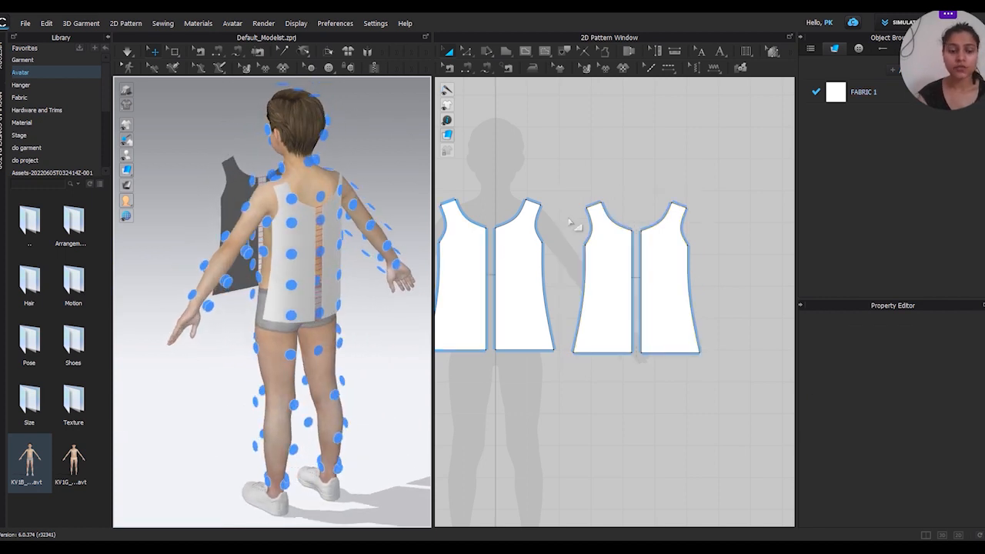
{"action": "key", "text": "ctrl+z"}
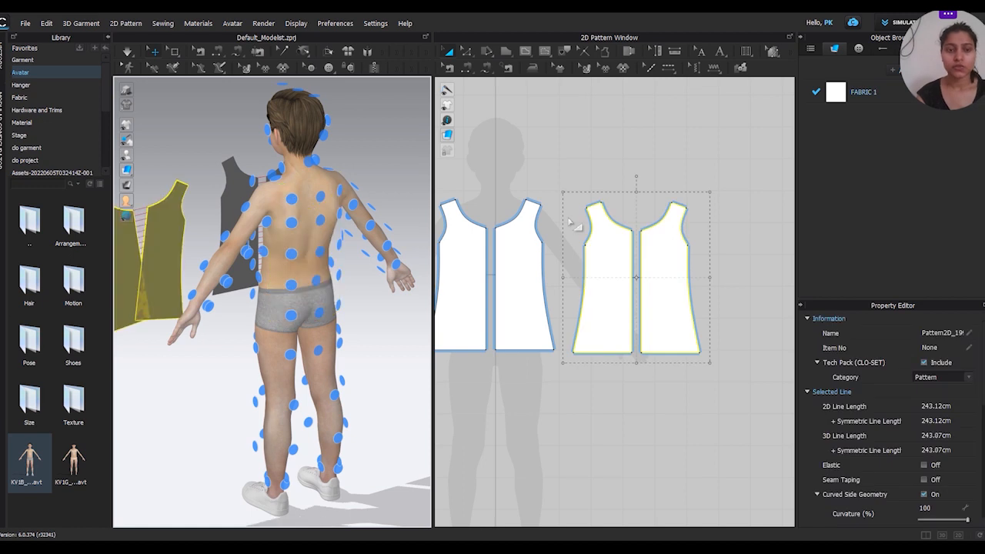
Select the pasted pair in the 2D window and arrange it behind the avatar on the centre arrangement point of the middle back.
{"action": "right_click_drag", "start_coordinate": [305, 233], "coordinate": [350, 202]}
{"action": "left_click", "coordinate": [389, 389]}
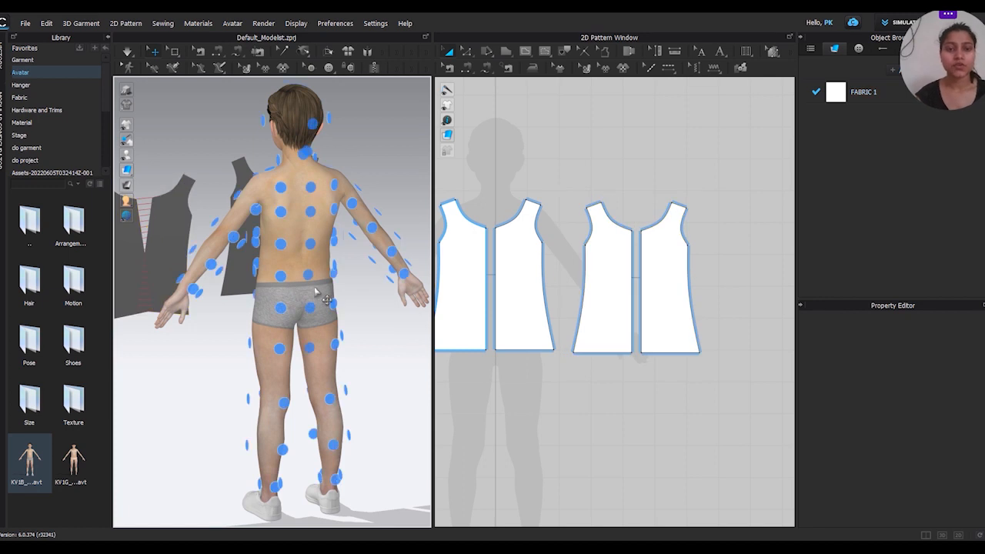
{"action": "right_click_drag", "start_coordinate": [382, 371], "coordinate": [427, 298]}
{"action": "scroll", "coordinate": [392, 291], "scroll_direction": "up", "scroll_amount": 3}
{"action": "right_click_drag", "start_coordinate": [491, 302], "coordinate": [513, 284]}
{"action": "middle_click_drag", "start_coordinate": [398, 369], "coordinate": [343, 361]}
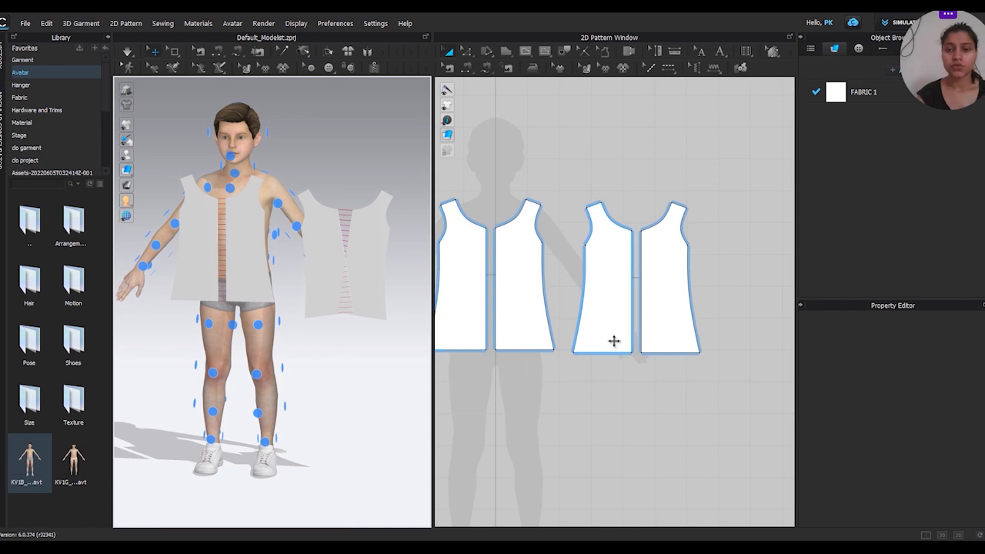
{"action": "left_click_drag", "start_coordinate": [559, 201], "coordinate": [726, 378]}
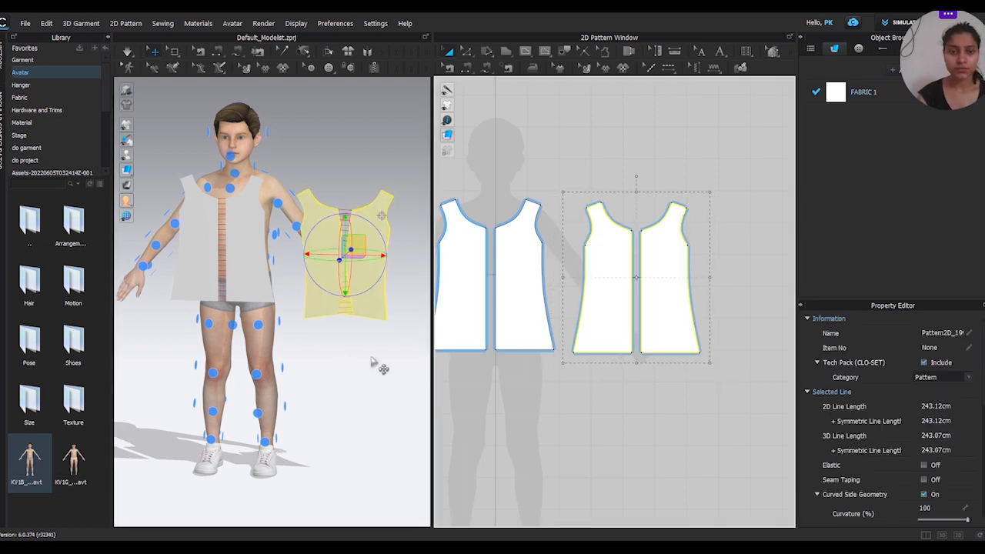
{"action": "right_click_drag", "start_coordinate": [371, 355], "coordinate": [208, 365]}
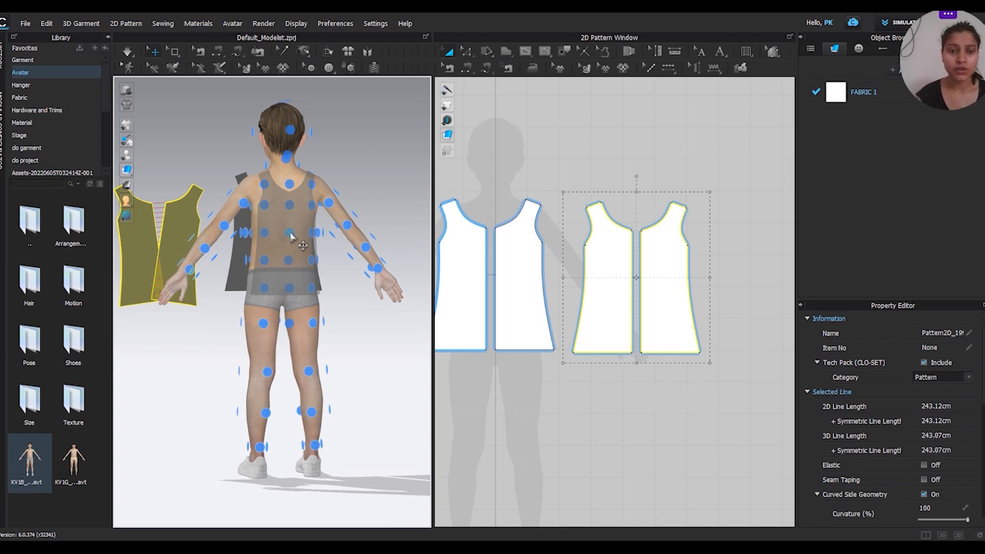
{"action": "left_click", "coordinate": [289, 234]}
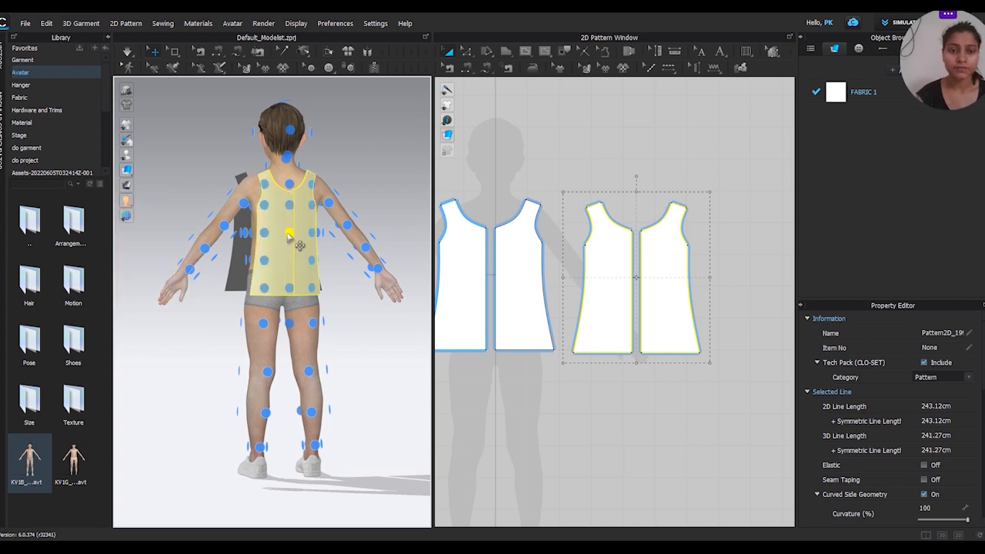
{"action": "left_click", "coordinate": [382, 178]}
{"action": "right_click_drag", "start_coordinate": [380, 177], "coordinate": [204, 191]}
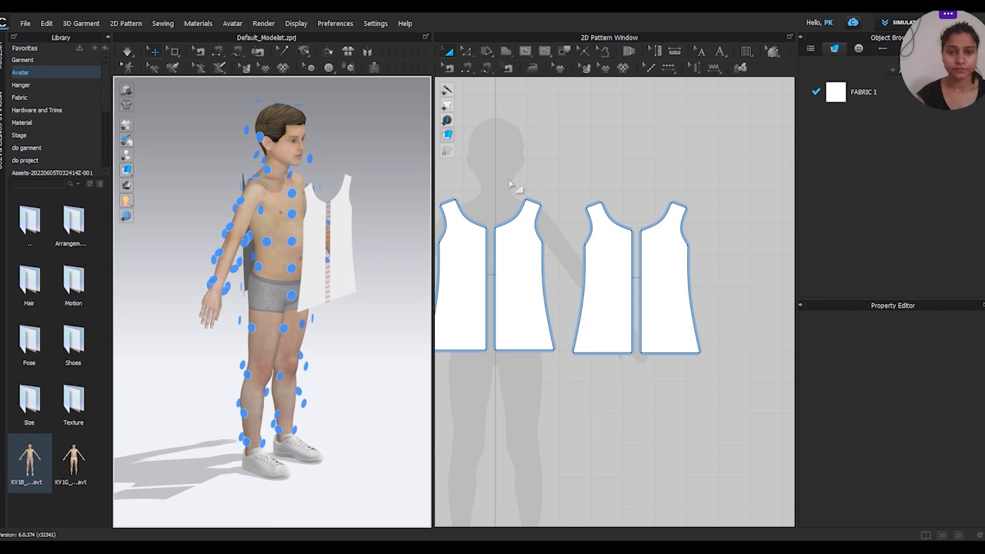
Select both front halves in the 2D window and arrange them on the centre arrangement point of the middle front.
{"action": "right_click_drag", "start_coordinate": [510, 184], "coordinate": [649, 193]}
{"action": "left_click_drag", "start_coordinate": [536, 188], "coordinate": [704, 381]}
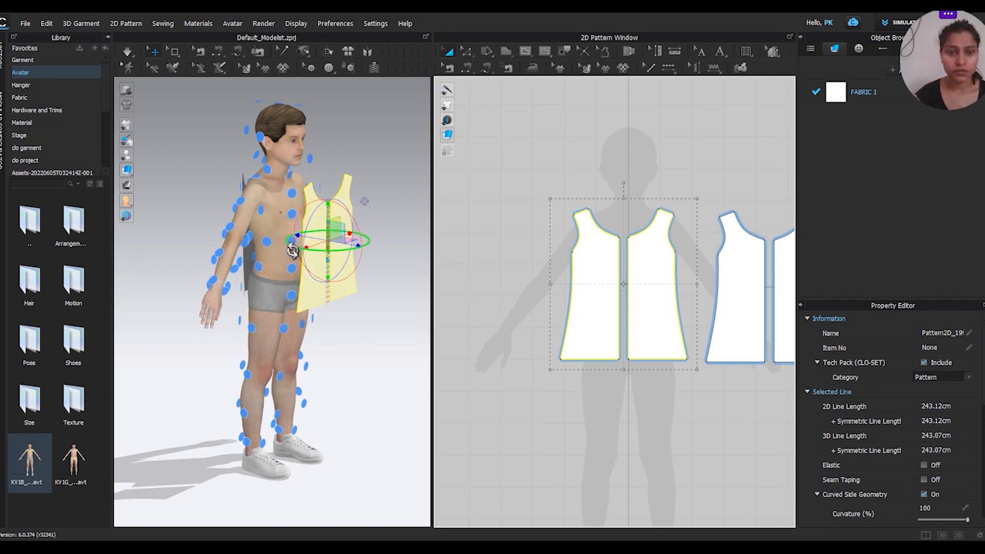
{"action": "scroll", "coordinate": [292, 250], "scroll_direction": "up", "scroll_amount": 3}
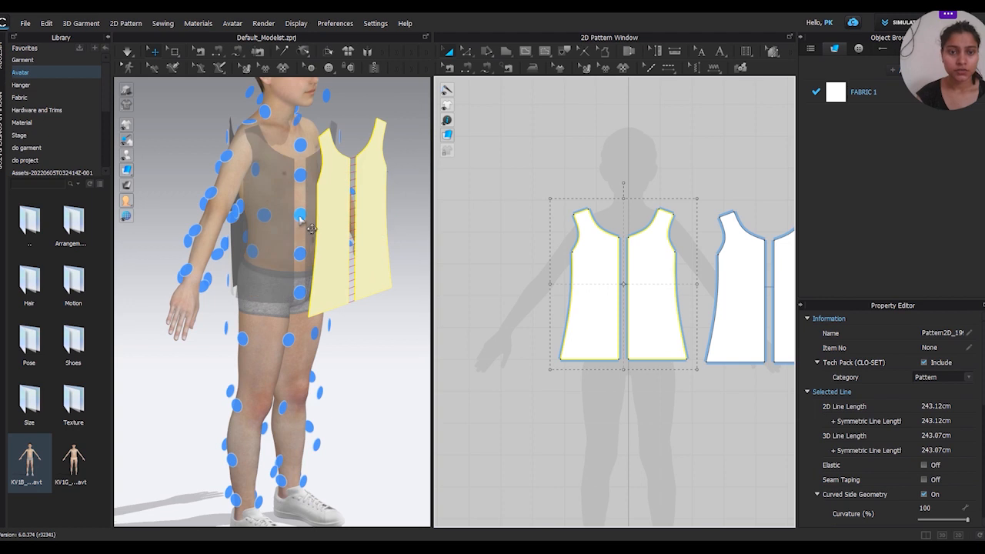
{"action": "left_click", "coordinate": [300, 217]}
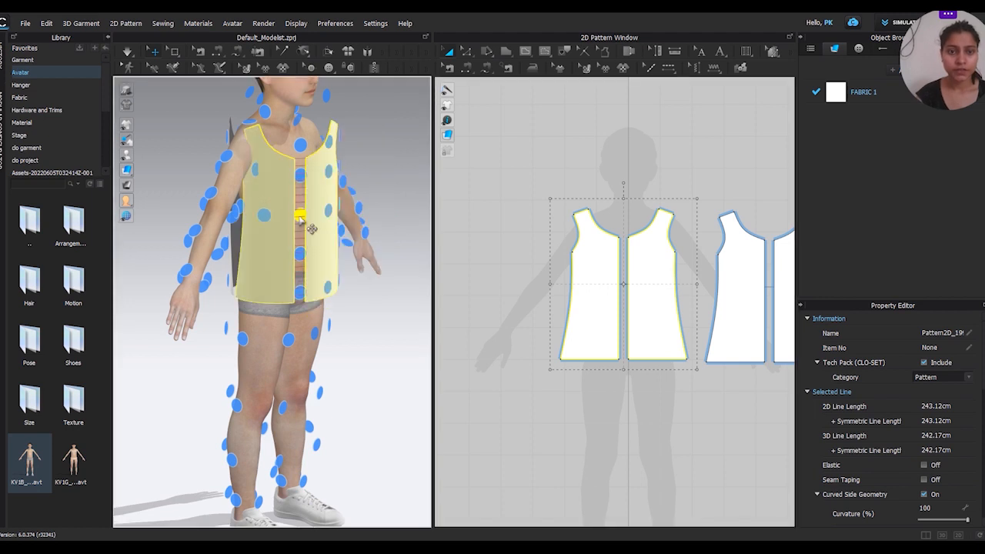
Rotate the front pair about its vertical axis and wrap it around the chest using a middle-front arrangement point.
{"action": "scroll", "coordinate": [311, 228], "scroll_direction": "down", "scroll_amount": 4}
{"action": "right_click_drag", "start_coordinate": [311, 228], "coordinate": [201, 225]}
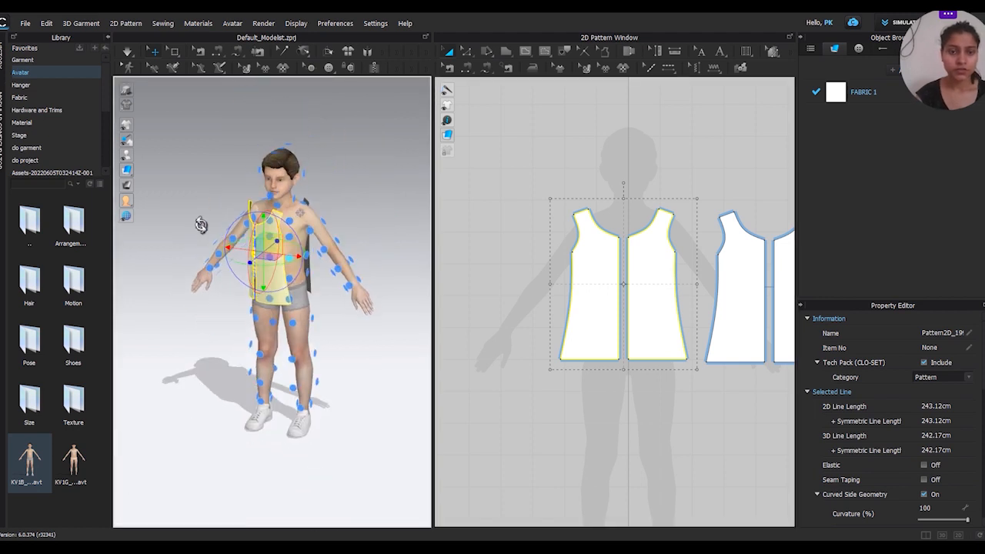
{"action": "left_click_drag", "start_coordinate": [286, 265], "coordinate": [308, 264]}
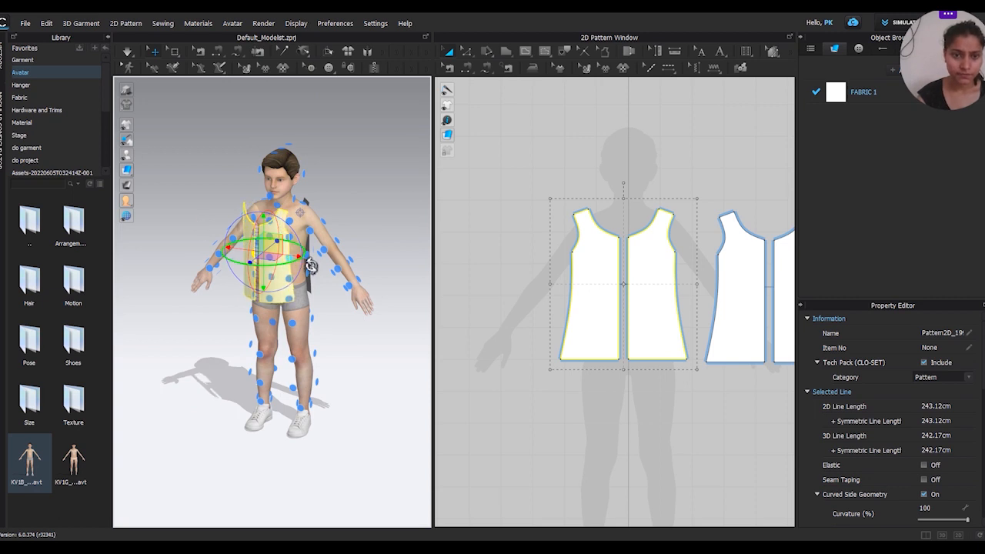
{"action": "left_click", "coordinate": [292, 258]}
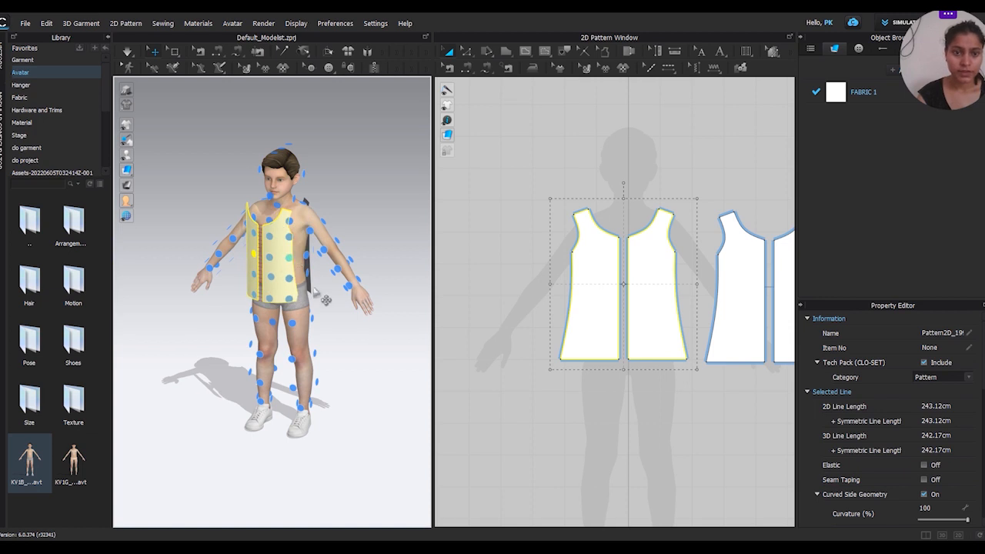
Shift the front pair slightly sideways to centre it on the avatar's torso and deselect it.
{"action": "left_click", "coordinate": [281, 255]}
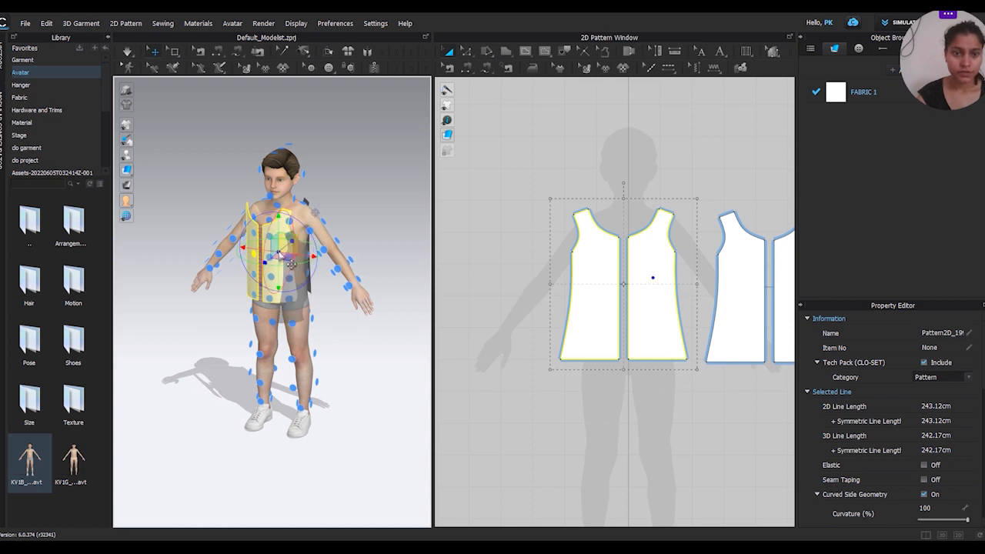
{"action": "left_click_drag", "start_coordinate": [303, 256], "coordinate": [314, 257]}
{"action": "right_click_drag", "start_coordinate": [314, 257], "coordinate": [359, 257]}
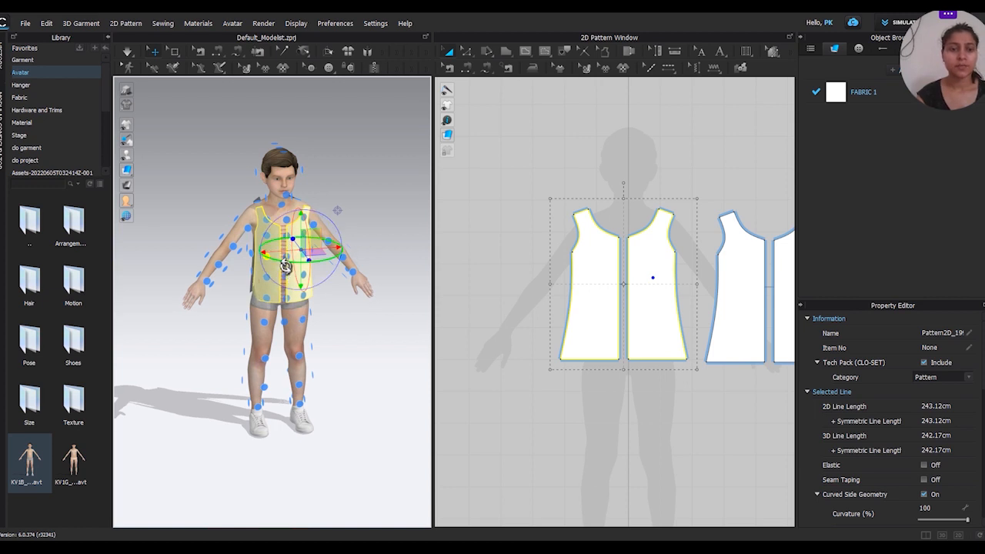
{"action": "left_click", "coordinate": [368, 347]}
{"action": "right_click_drag", "start_coordinate": [358, 342], "coordinate": [335, 335]}
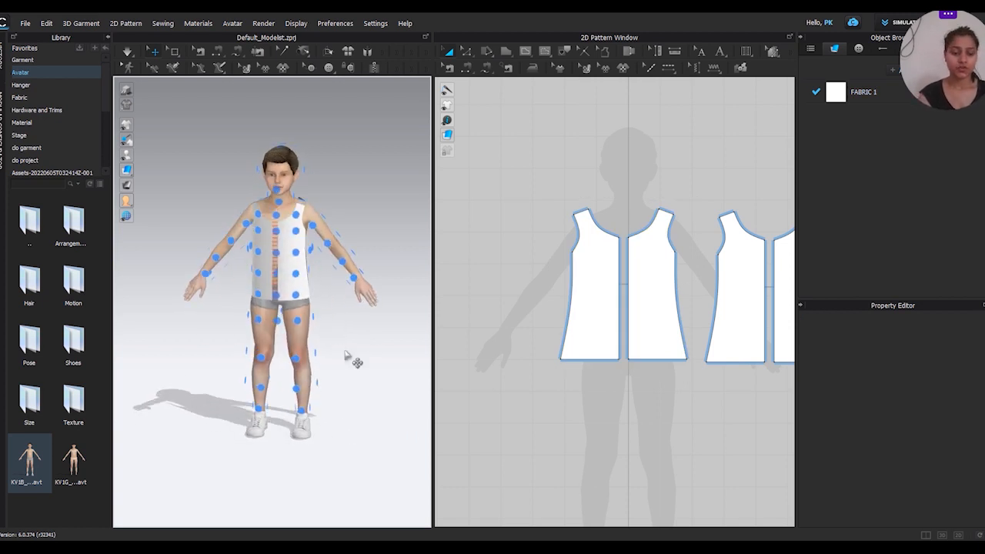
Hide the arrangement points and check the placement of the front and back pieces from the front, side and back.
{"action": "middle_click_drag", "start_coordinate": [345, 354], "coordinate": [370, 397]}
{"action": "scroll", "coordinate": [346, 424], "scroll_direction": "up", "scroll_amount": 3}
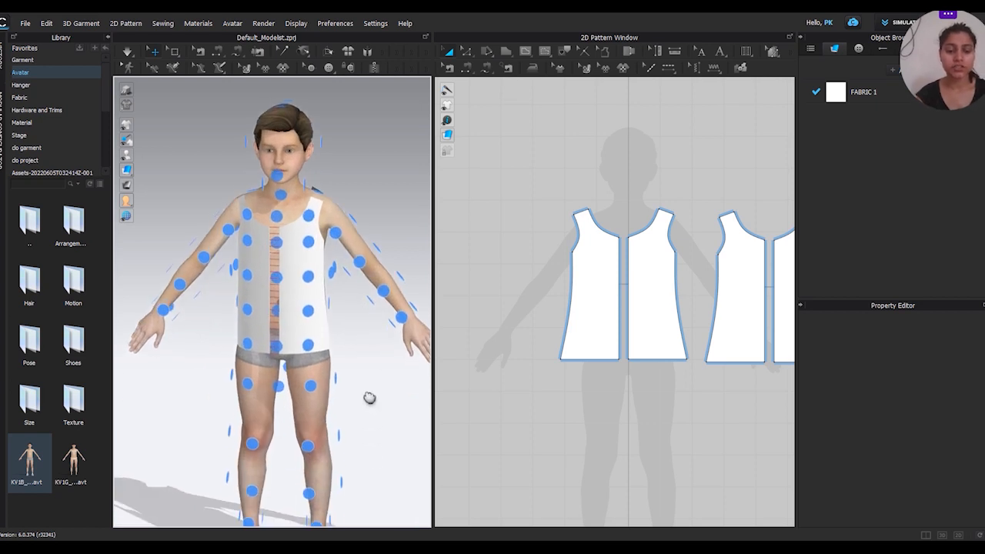
{"action": "key", "text": "shift+f"}
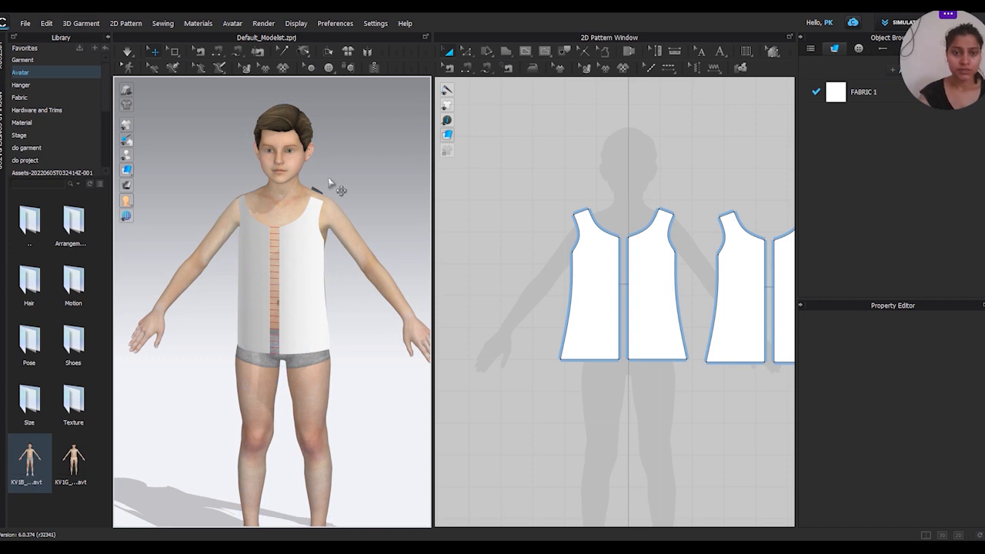
{"action": "scroll", "coordinate": [338, 188], "scroll_direction": "up", "scroll_amount": 3}
{"action": "middle_click_drag", "start_coordinate": [395, 144], "coordinate": [367, 229]}
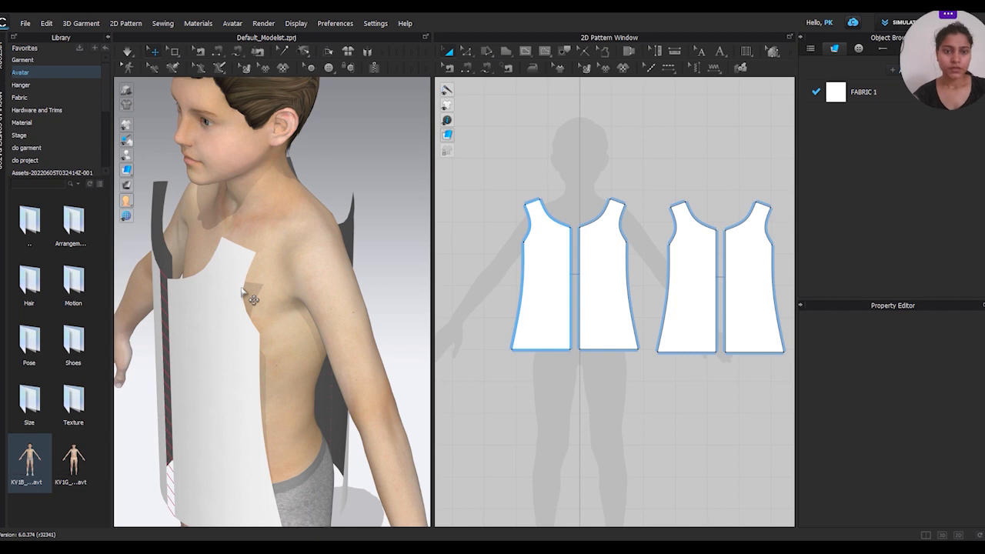
{"action": "right_click_drag", "start_coordinate": [243, 293], "coordinate": [79, 269]}
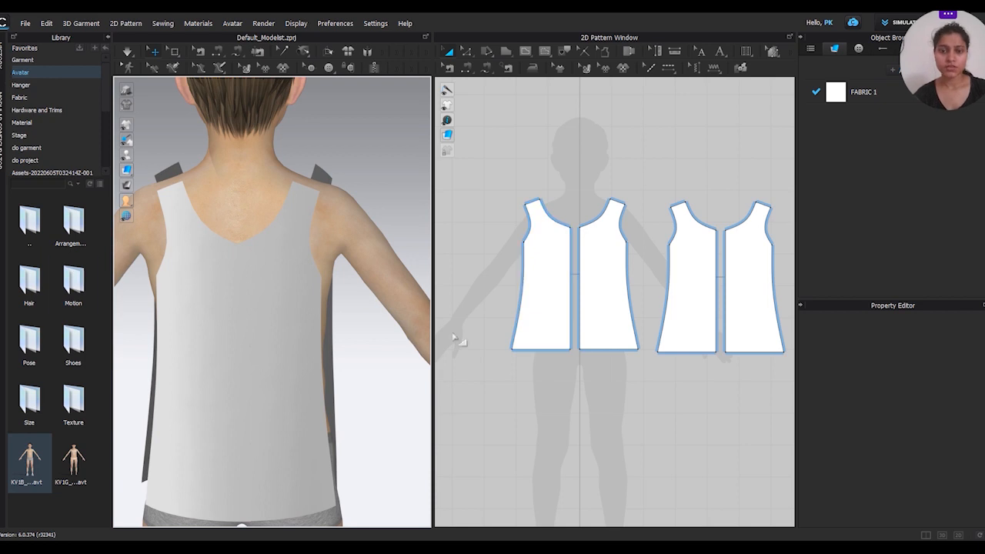
{"action": "scroll", "coordinate": [367, 331], "scroll_direction": "down", "scroll_amount": 3}
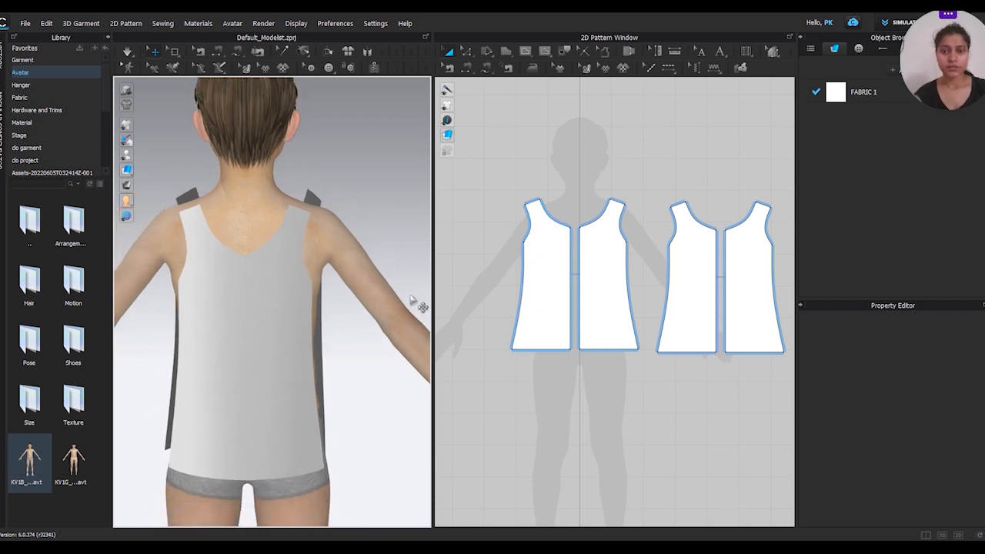
Sew the front pieces' shoulder lines to the matching back shoulder lines, picking edges in the 2D and 3D windows.
{"action": "mouse_move", "coordinate": [479, 317]}
{"action": "right_mouse_down"}
{"action": "mouse_move", "coordinate": [510, 308]}
{"action": "mouse_move", "coordinate": [465, 329]}
{"action": "right_mouse_up"}
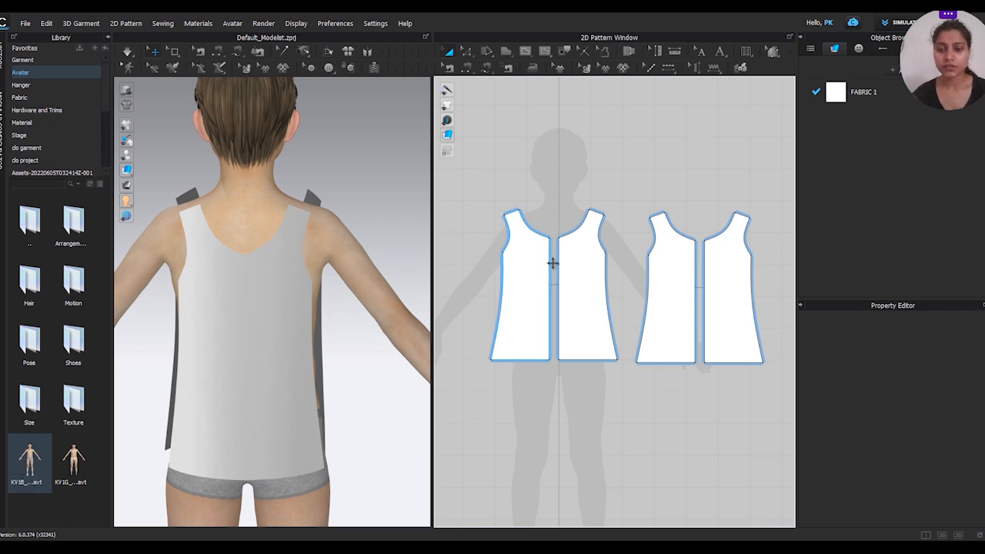
{"action": "key", "text": "n"}
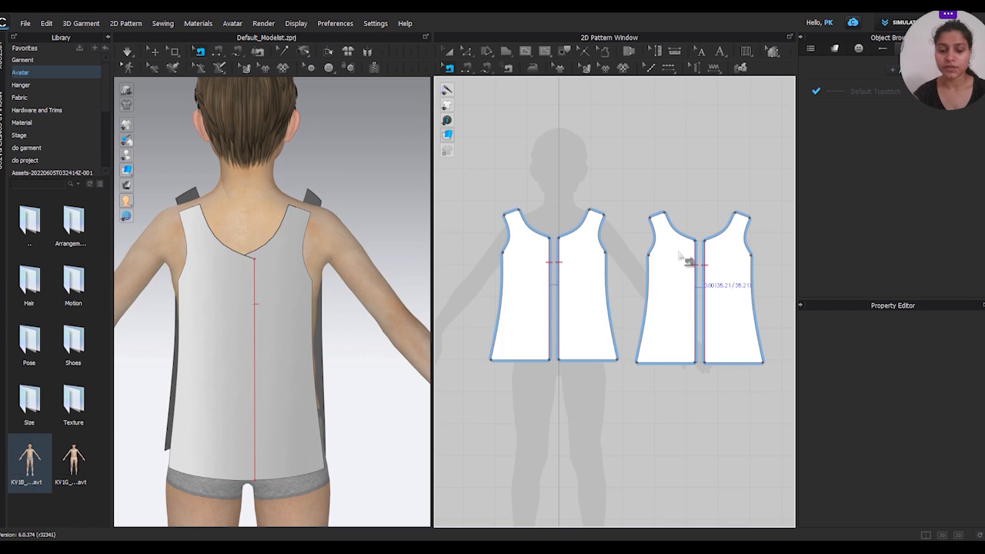
{"action": "scroll", "coordinate": [368, 397], "scroll_direction": "down", "scroll_amount": 3}
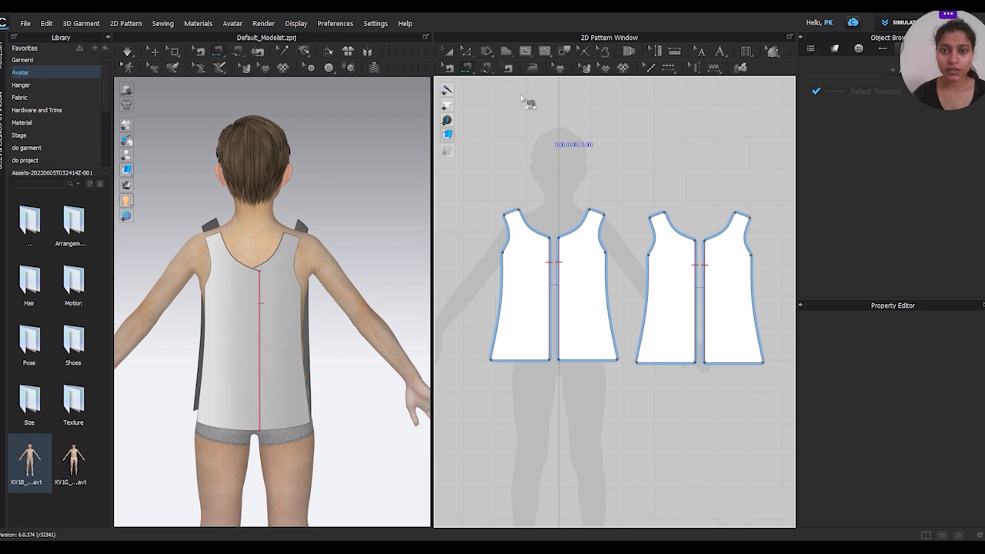
{"action": "left_click", "coordinate": [597, 213]}
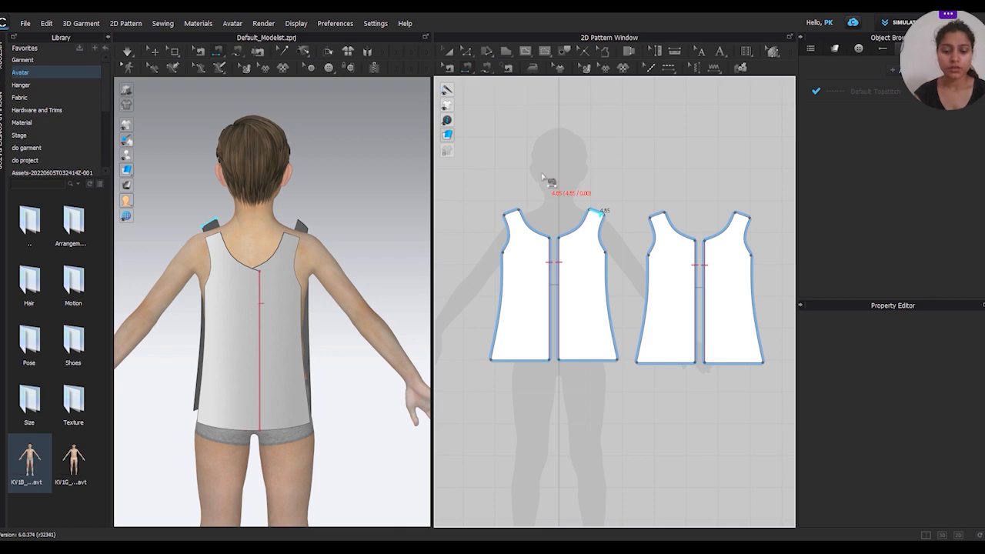
{"action": "left_click", "coordinate": [662, 216]}
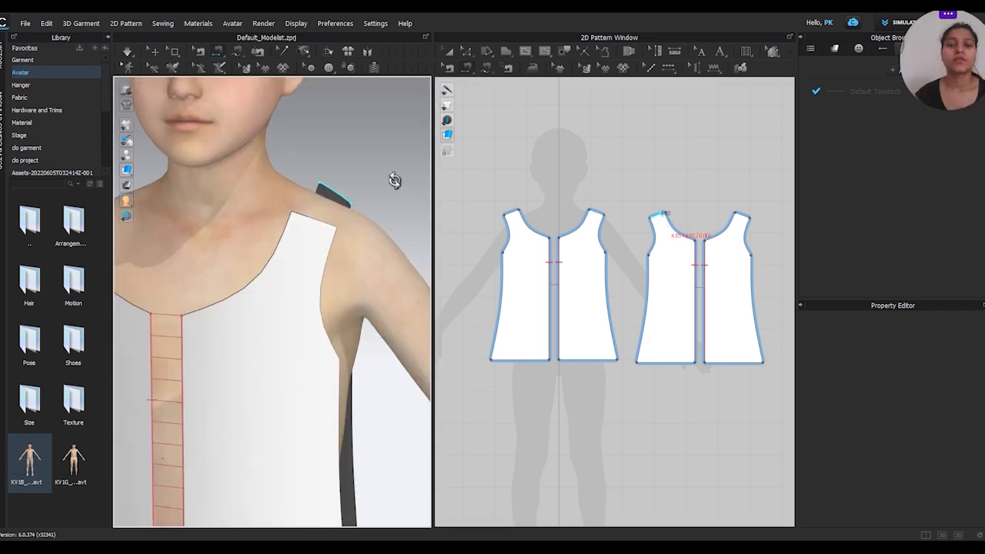
{"action": "mouse_move", "coordinate": [395, 181]}
{"action": "right_mouse_down"}
{"action": "mouse_move", "coordinate": [418, 196]}
{"action": "mouse_move", "coordinate": [384, 184]}
{"action": "mouse_move", "coordinate": [425, 185]}
{"action": "mouse_move", "coordinate": [392, 185]}
{"action": "mouse_move", "coordinate": [398, 196]}
{"action": "right_mouse_up"}
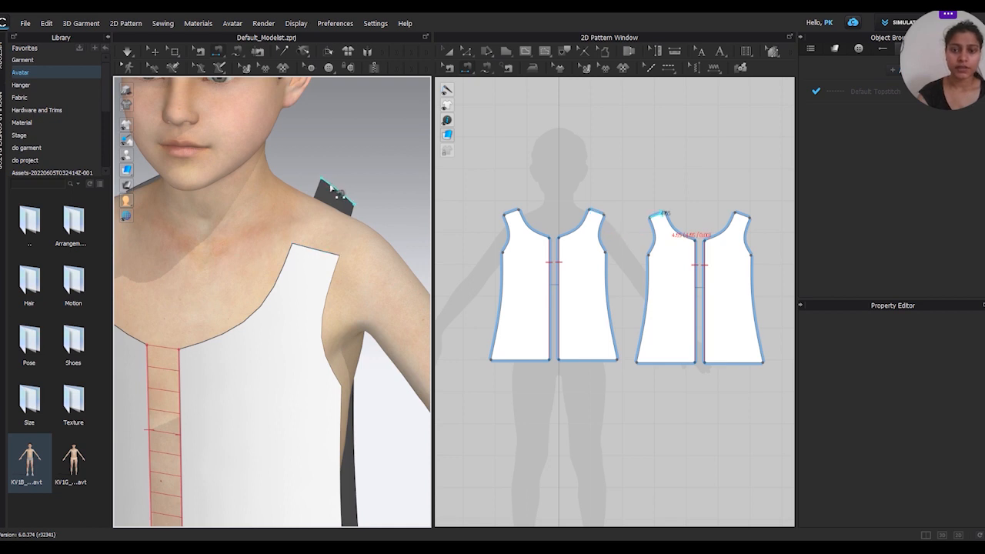
{"action": "left_click", "coordinate": [331, 188]}
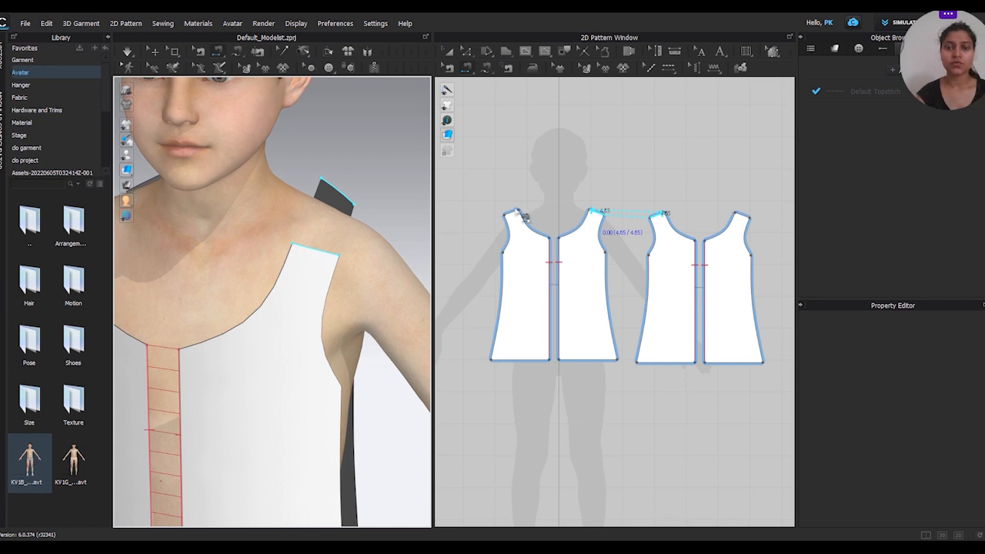
{"action": "left_click", "coordinate": [517, 213]}
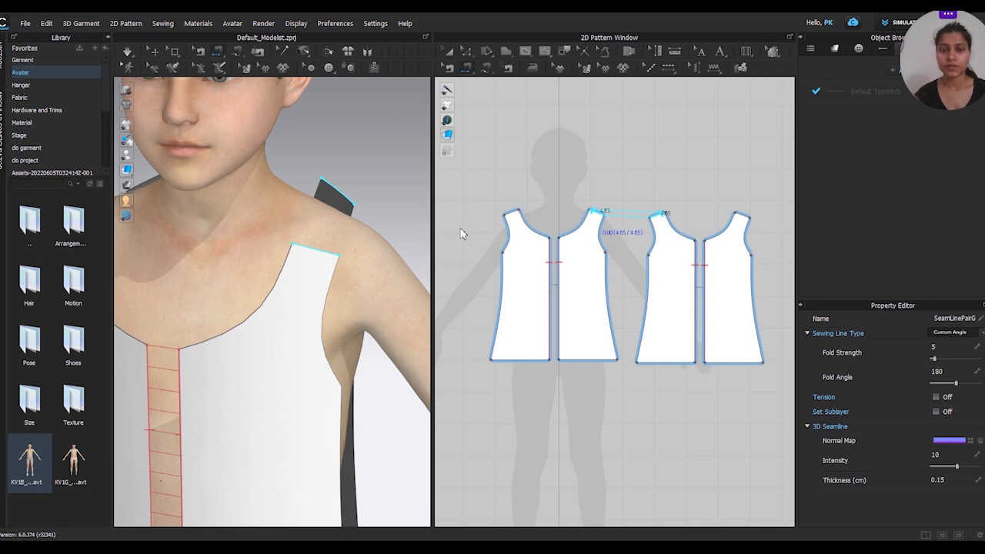
Sew the front side edge below the armhole to the matching back side edge in the 3D window.
{"action": "scroll", "coordinate": [405, 236], "scroll_direction": "down", "scroll_amount": 5}
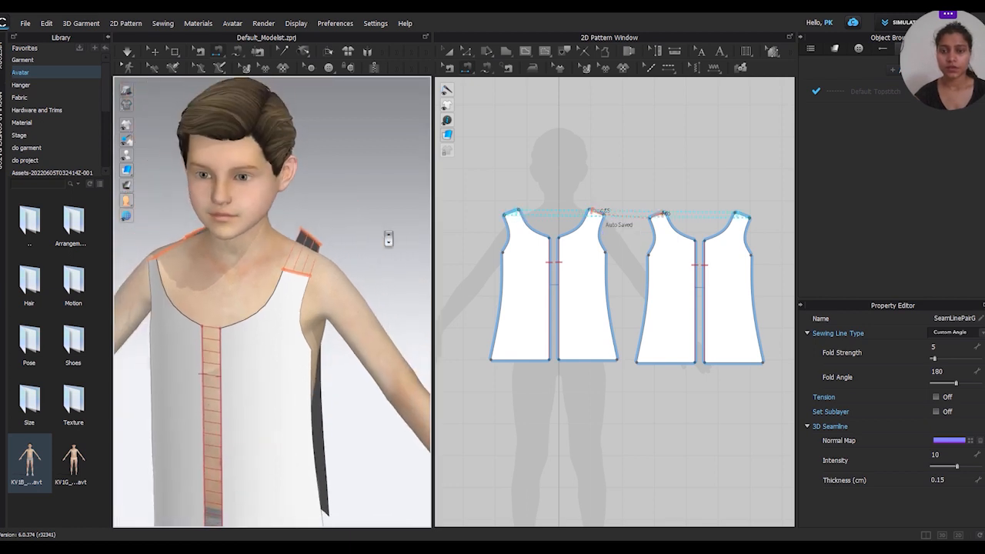
{"action": "scroll", "coordinate": [389, 239], "scroll_direction": "down", "scroll_amount": 1}
{"action": "right_click_drag", "start_coordinate": [413, 227], "coordinate": [458, 221]}
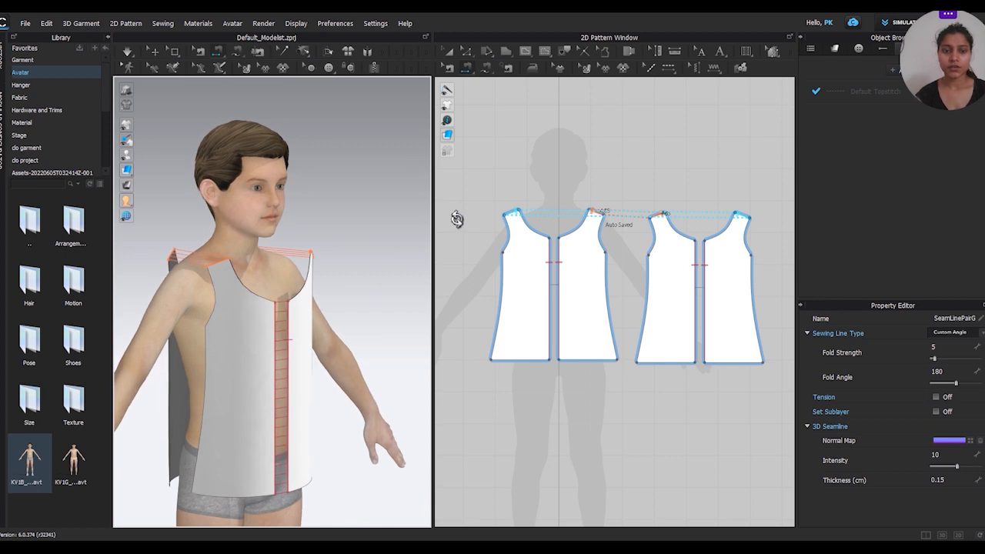
{"action": "left_click", "coordinate": [207, 344]}
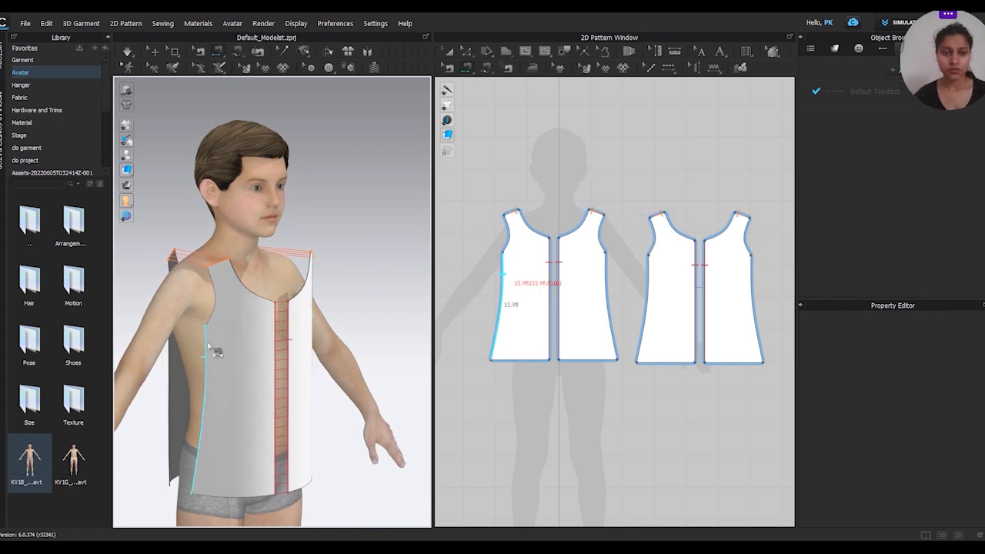
{"action": "left_click", "coordinate": [171, 363]}
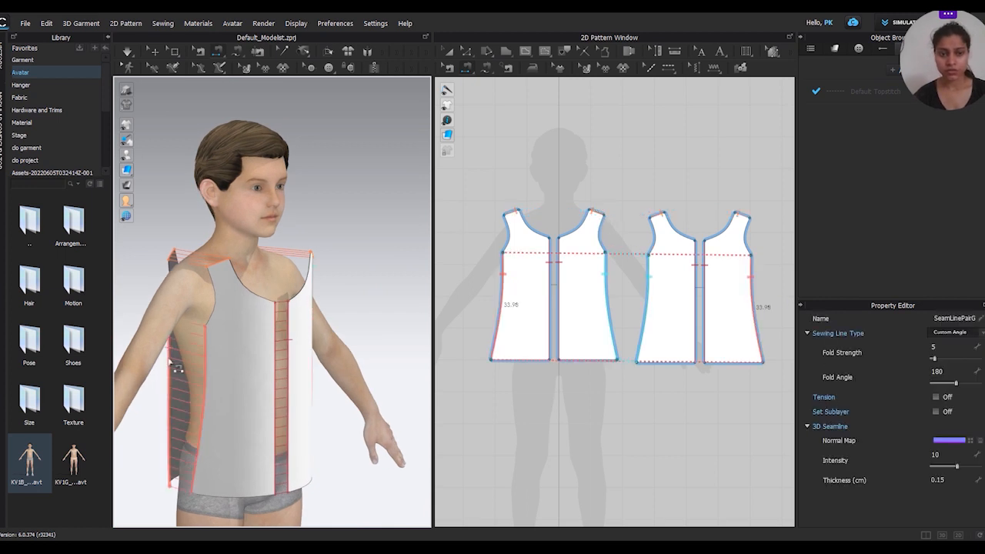
Enlarge the 3D window and simulate the sewn garment on the avatar in Normal (Default) mode.
{"action": "mouse_move", "coordinate": [362, 279]}
{"action": "right_mouse_down"}
{"action": "mouse_move", "coordinate": [177, 279]}
{"action": "mouse_move", "coordinate": [419, 275]}
{"action": "mouse_move", "coordinate": [352, 277]}
{"action": "right_mouse_up"}
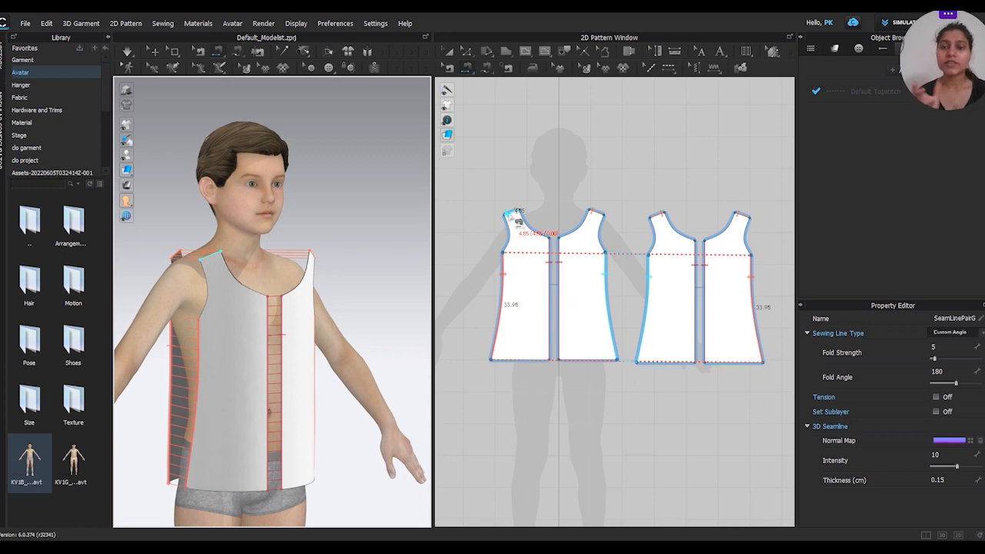
{"action": "scroll", "coordinate": [518, 219], "scroll_direction": "down", "scroll_amount": 2}
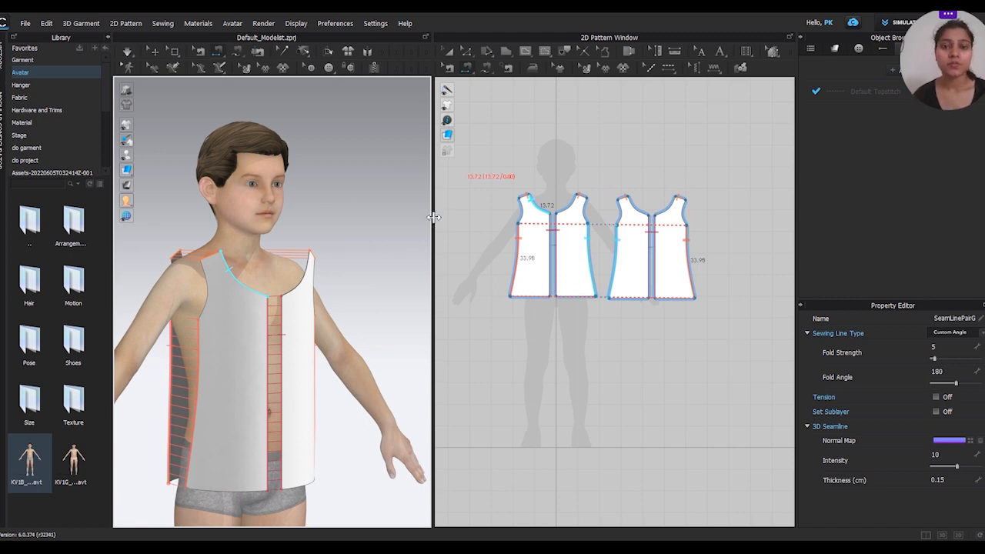
{"action": "left_click_drag", "start_coordinate": [434, 218], "coordinate": [544, 218]}
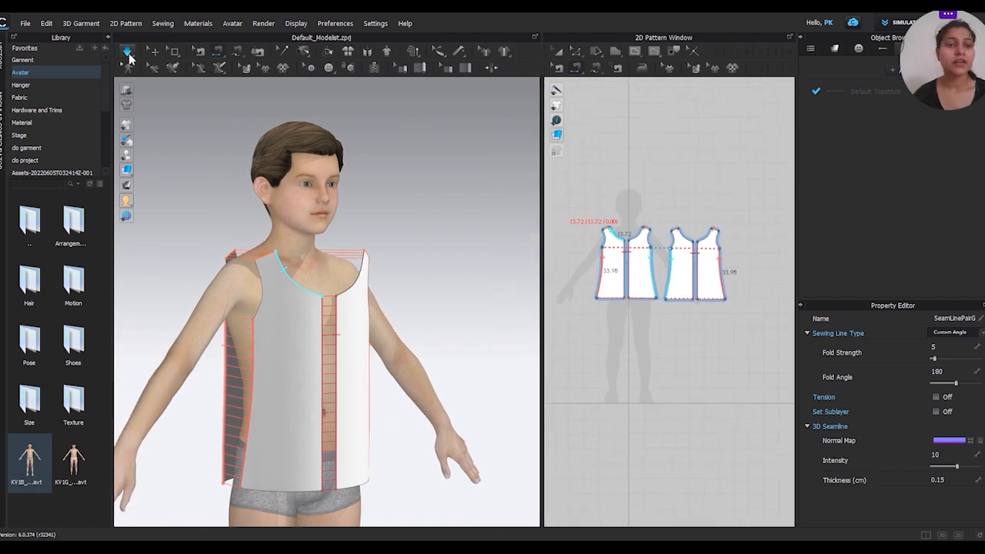
{"action": "left_click", "coordinate": [129, 57]}
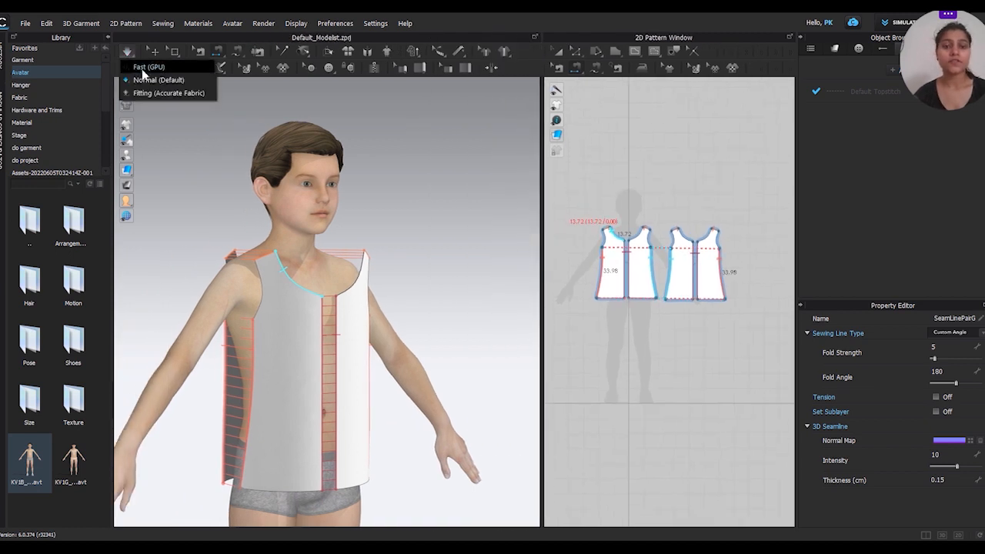
{"action": "left_click", "coordinate": [150, 79]}
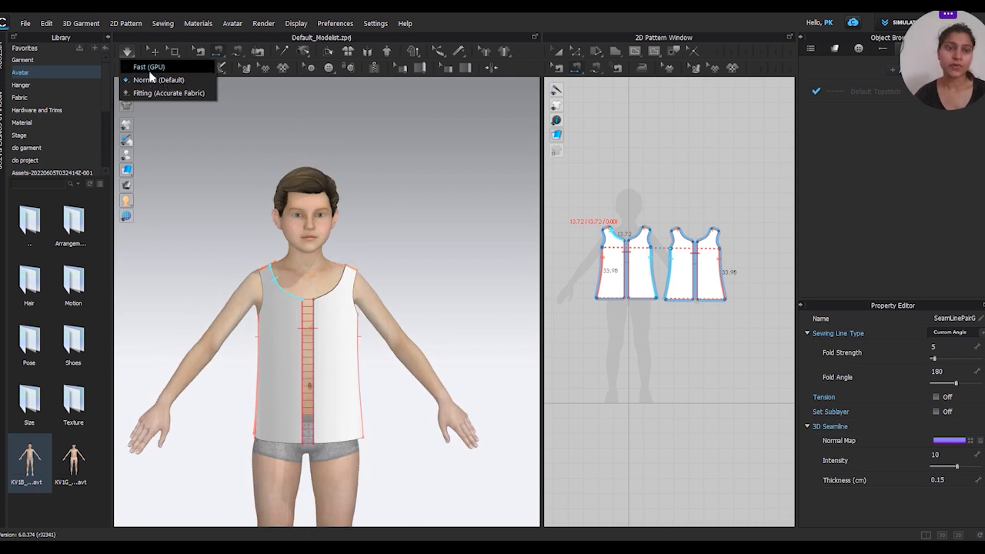
{"action": "left_click", "coordinate": [123, 55]}
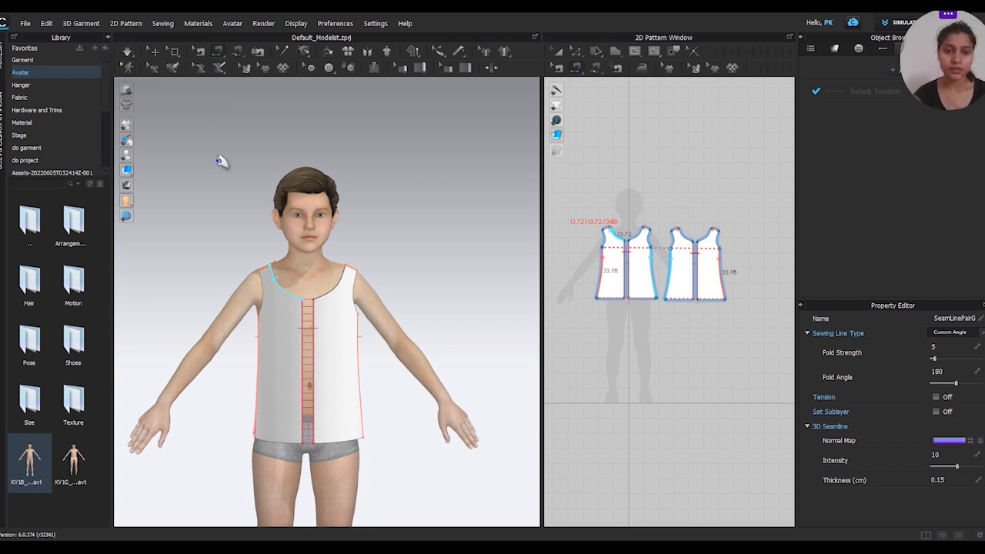
{"action": "key", "text": "space"}
Pull both front shoulders of the simulating garment inward toward the avatar's neck to correct their position.
{"action": "mouse_move", "coordinate": [330, 214]}
{"action": "right_mouse_down"}
{"action": "mouse_move", "coordinate": [680, 211]}
{"action": "mouse_move", "coordinate": [431, 209]}
{"action": "mouse_move", "coordinate": [339, 219]}
{"action": "mouse_move", "coordinate": [584, 213]}
{"action": "mouse_move", "coordinate": [383, 208]}
{"action": "mouse_move", "coordinate": [337, 222]}
{"action": "right_mouse_up"}
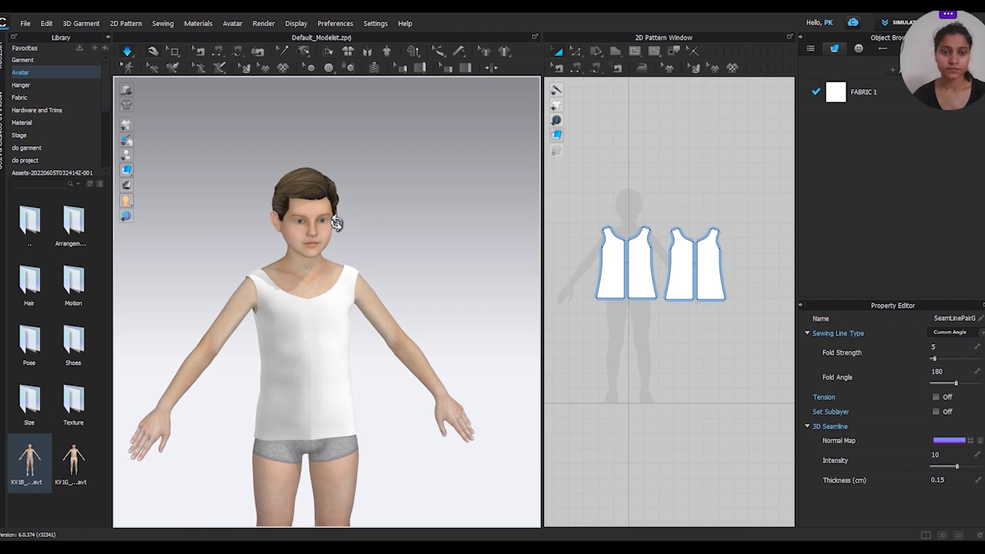
{"action": "left_click", "coordinate": [261, 274]}
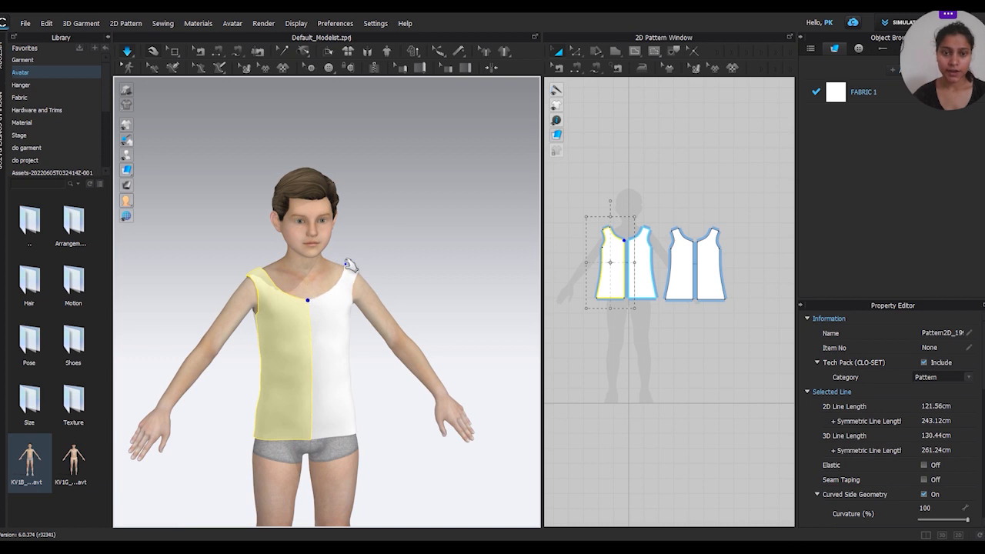
{"action": "left_click", "coordinate": [351, 271]}
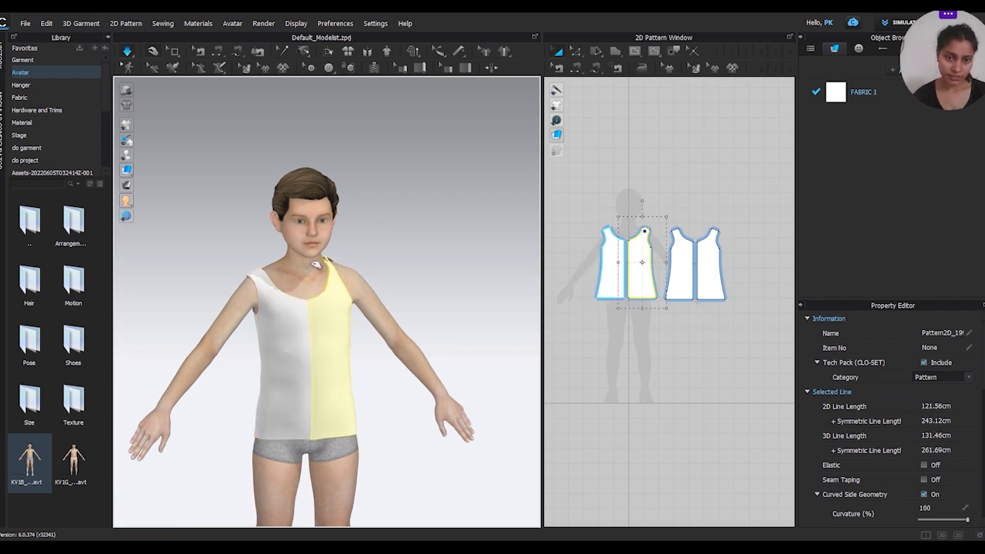
{"action": "mouse_move", "coordinate": [310, 264]}
{"action": "right_mouse_down"}
{"action": "mouse_move", "coordinate": [609, 269]}
{"action": "mouse_move", "coordinate": [747, 247]}
{"action": "mouse_move", "coordinate": [811, 248]}
{"action": "mouse_move", "coordinate": [701, 268]}
{"action": "mouse_move", "coordinate": [563, 226]}
{"action": "mouse_move", "coordinate": [471, 262]}
{"action": "mouse_move", "coordinate": [402, 254]}
{"action": "mouse_move", "coordinate": [326, 269]}
{"action": "right_mouse_up"}
{"action": "left_click", "coordinate": [321, 316]}
{"action": "left_click", "coordinate": [267, 273]}
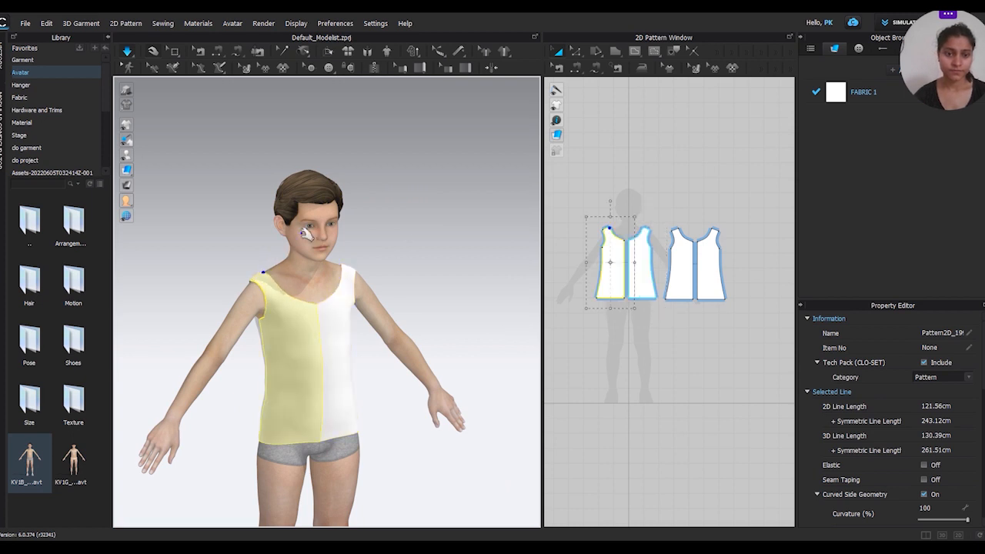
Readjust the garment's shoulder seams on both sides by tugging the front pieces near the neckline closer to the neck.
{"action": "right_click_drag", "start_coordinate": [434, 257], "coordinate": [369, 249]}
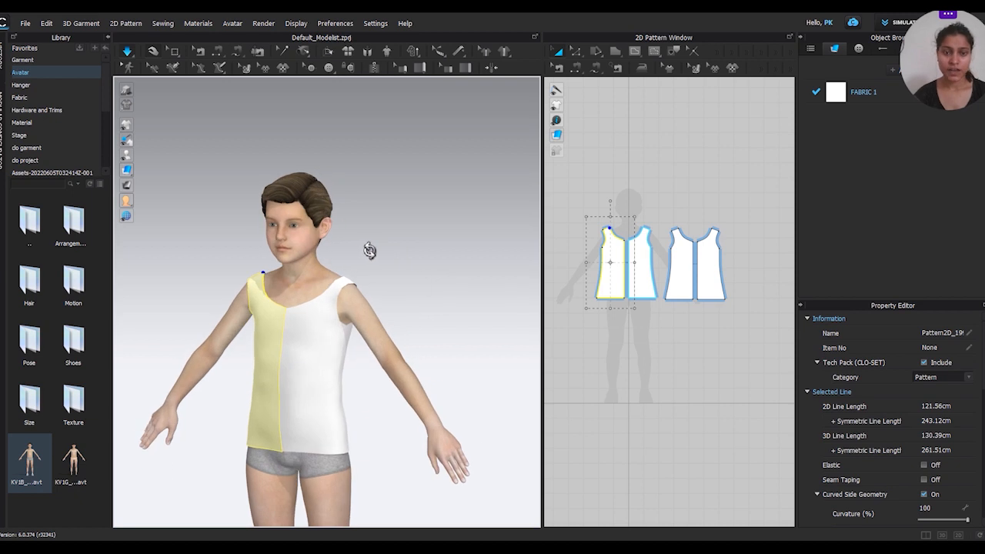
{"action": "left_click", "coordinate": [418, 278]}
{"action": "right_click_drag", "start_coordinate": [411, 272], "coordinate": [442, 286]}
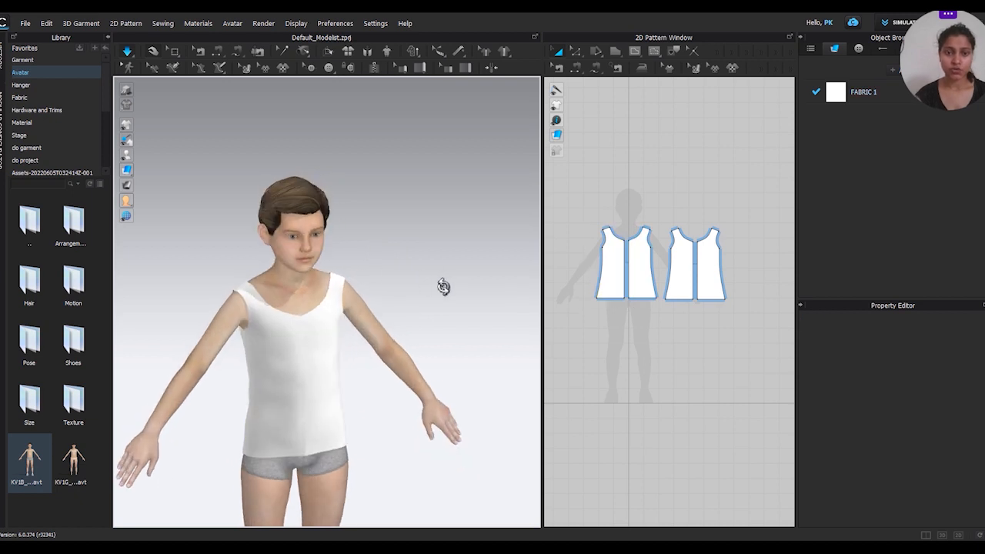
{"action": "left_click", "coordinate": [254, 279]}
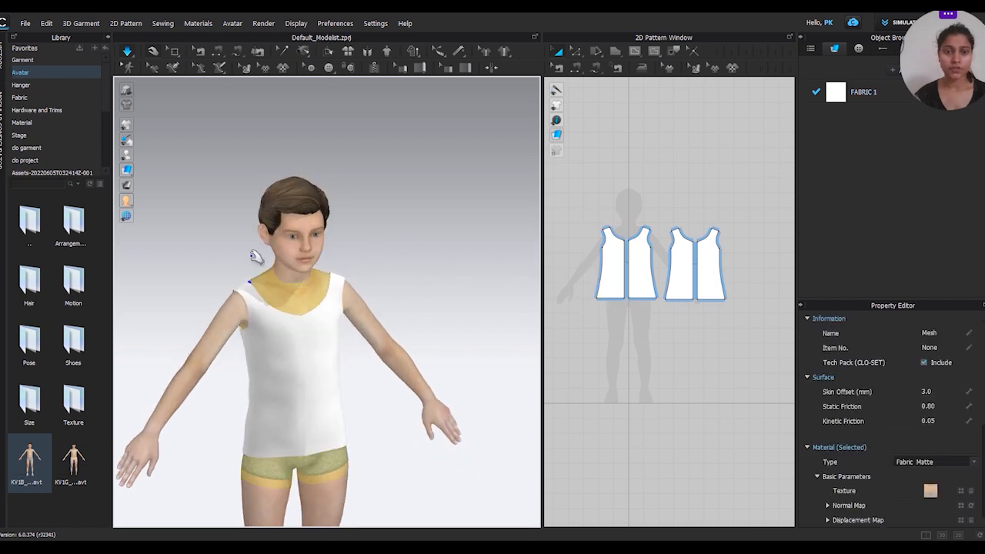
{"action": "left_click", "coordinate": [248, 283]}
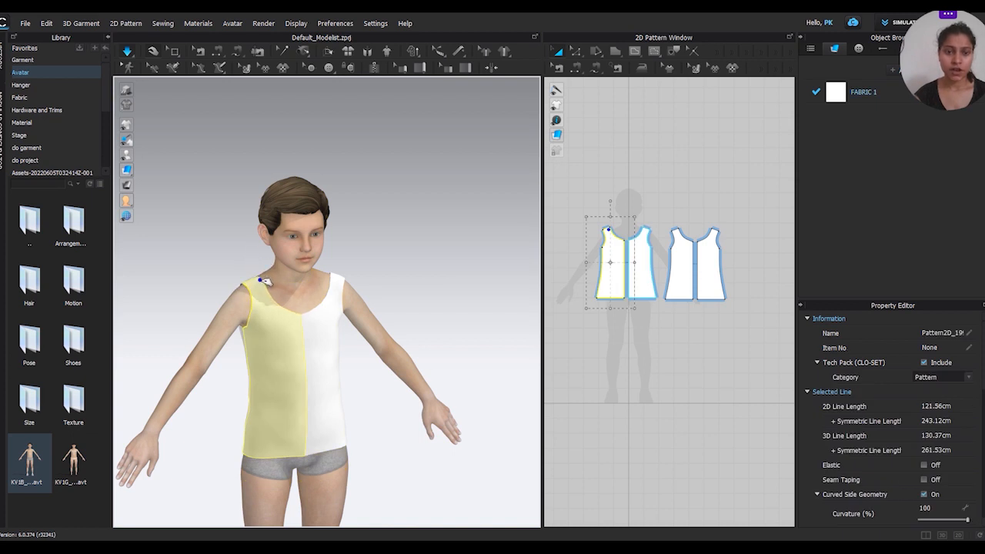
{"action": "right_click_drag", "start_coordinate": [402, 260], "coordinate": [369, 253]}
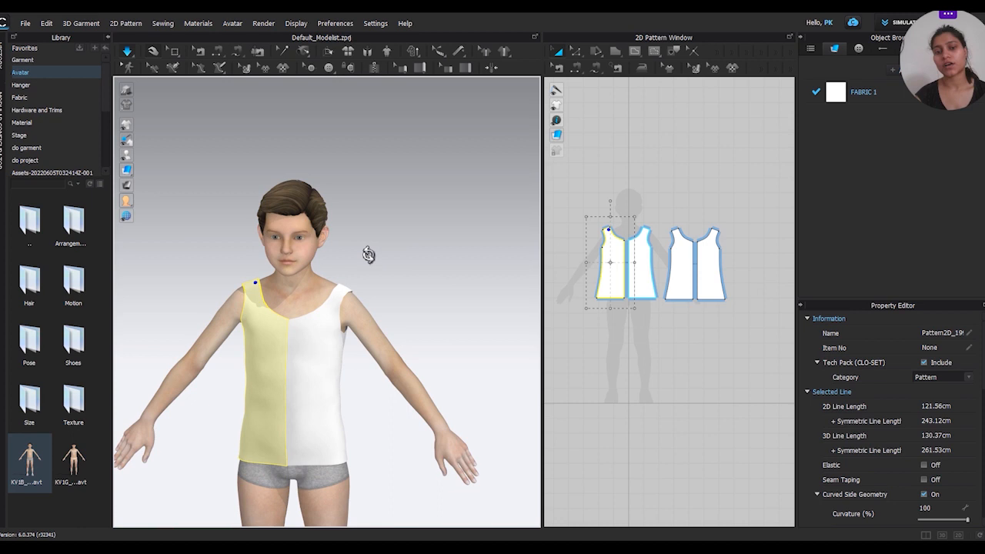
{"action": "left_click", "coordinate": [341, 285]}
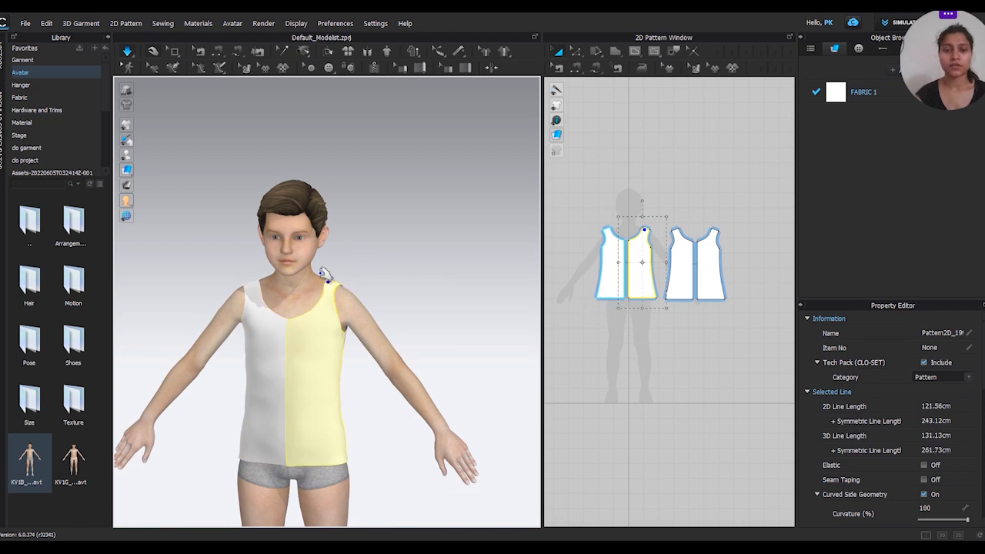
Check the fit of the draped garment on the whole avatar from the front and the side.
{"action": "mouse_move", "coordinate": [424, 277]}
{"action": "right_mouse_down"}
{"action": "mouse_move", "coordinate": [266, 274]}
{"action": "mouse_move", "coordinate": [203, 257]}
{"action": "mouse_move", "coordinate": [145, 274]}
{"action": "mouse_move", "coordinate": [464, 272]}
{"action": "mouse_move", "coordinate": [439, 277]}
{"action": "right_mouse_up"}
{"action": "scroll", "coordinate": [468, 330], "scroll_direction": "down", "scroll_amount": 4}
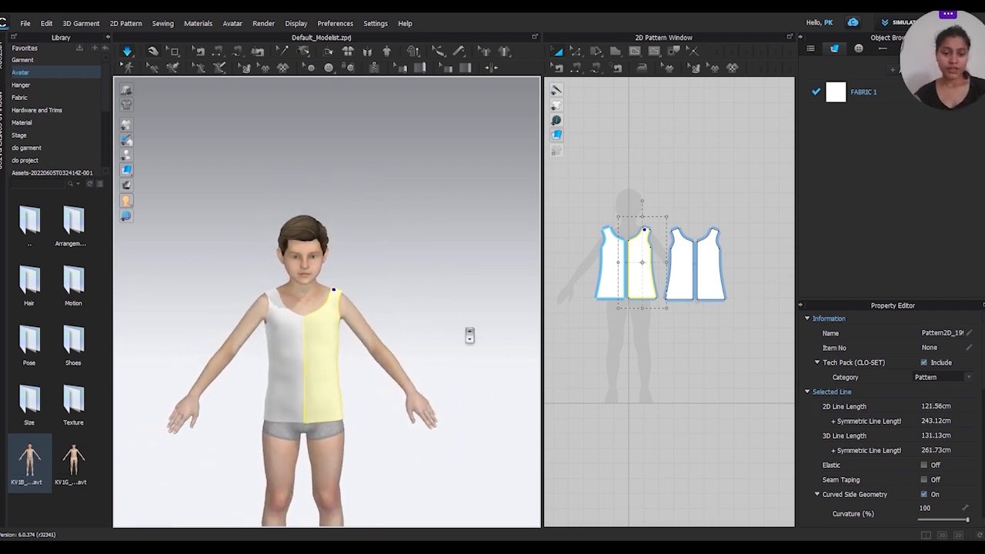
{"action": "middle_click_drag", "start_coordinate": [467, 336], "coordinate": [471, 294]}
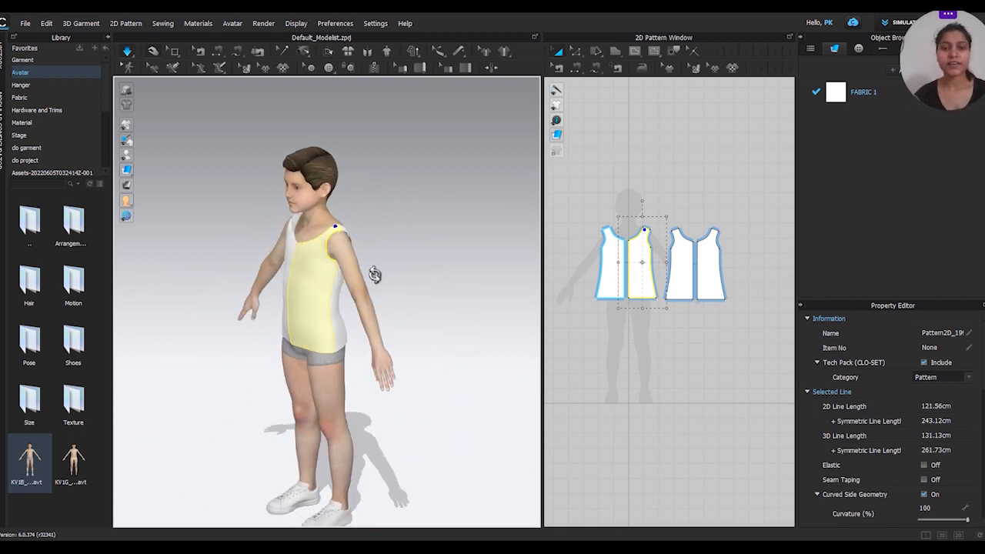